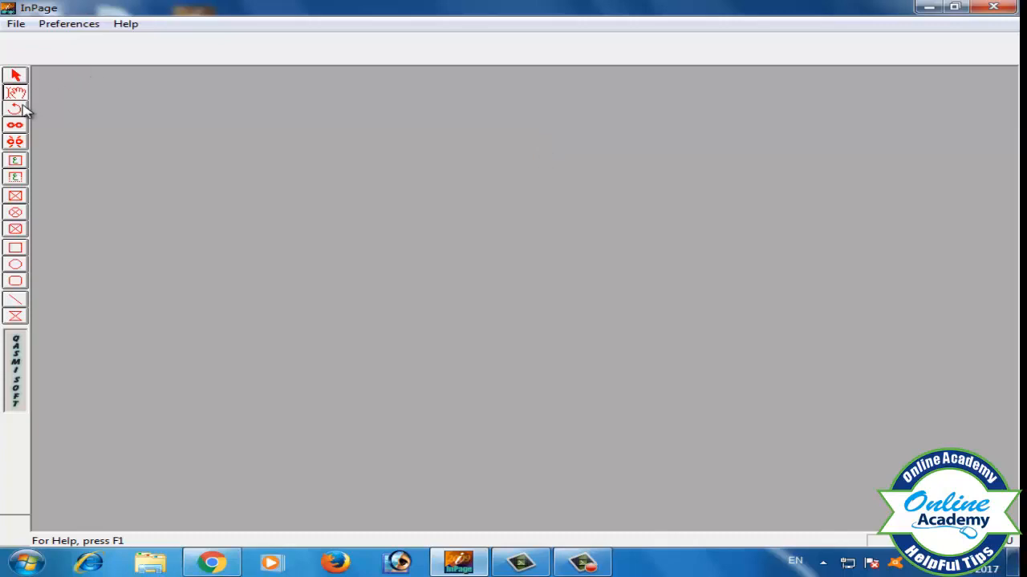
Step: Create a new one-page A4 portrait document with right-to-left direction and an automatic text box, and view it at 50%
{"action": "left_click", "coordinate": [16, 24]}
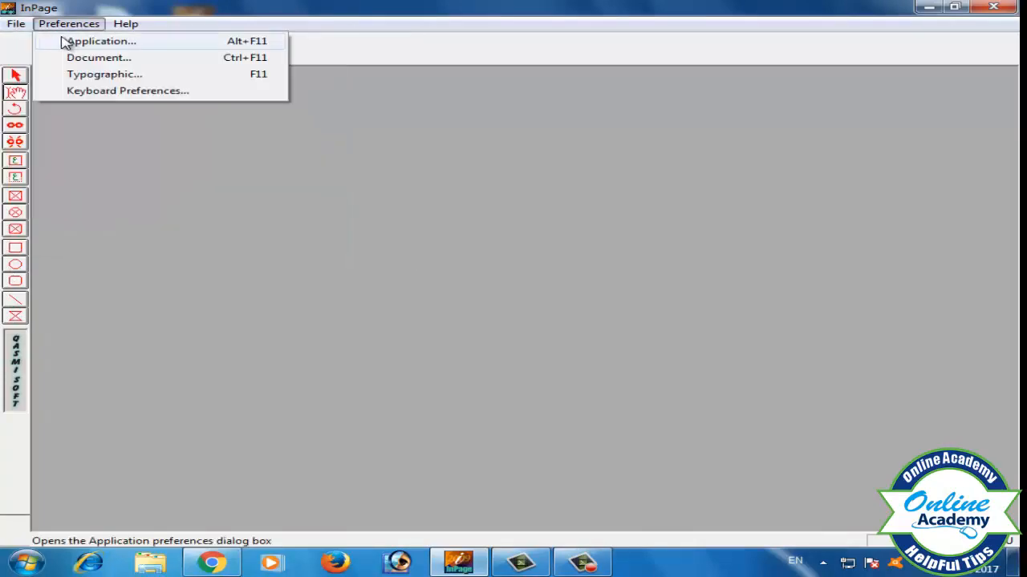
{"action": "left_click", "coordinate": [50, 45]}
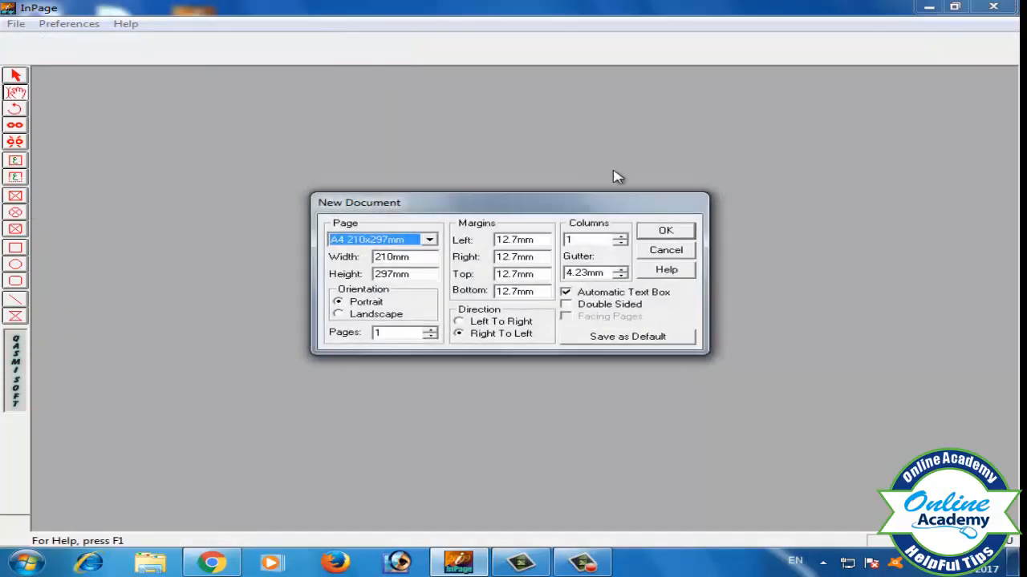
{"action": "left_click", "coordinate": [665, 231]}
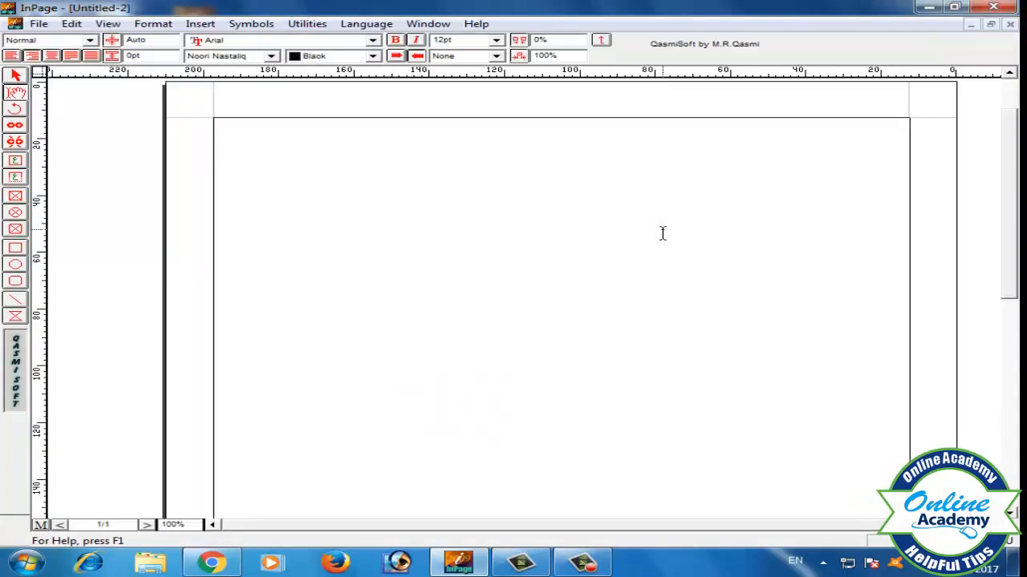
{"action": "left_click", "coordinate": [662, 233]}
{"action": "left_click", "coordinate": [107, 24]}
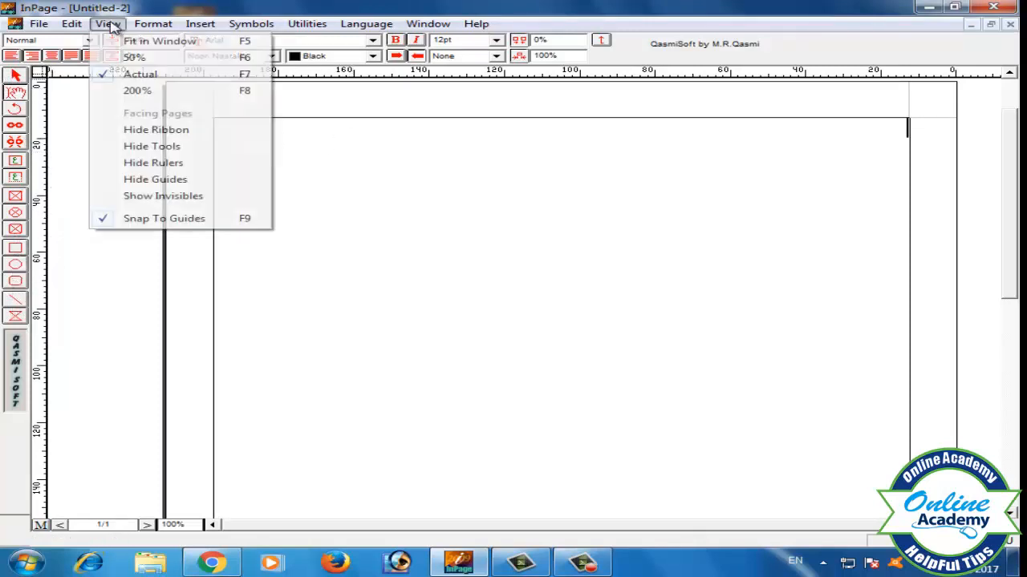
{"action": "left_click", "coordinate": [151, 58]}
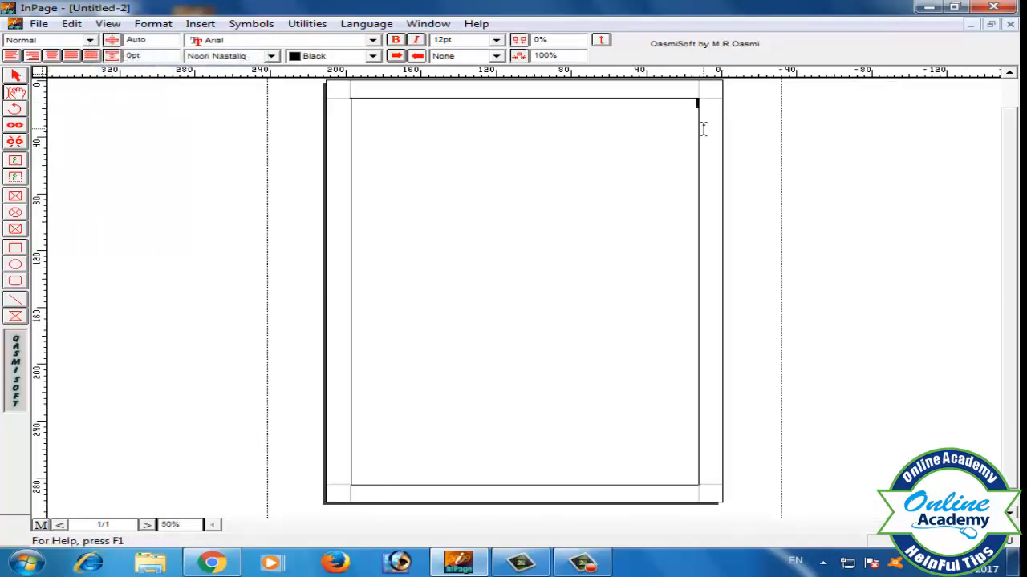
Step: Compare the options offered for the page's text box when using the arrow tool and when using the hand tool
{"action": "left_click", "coordinate": [17, 77]}
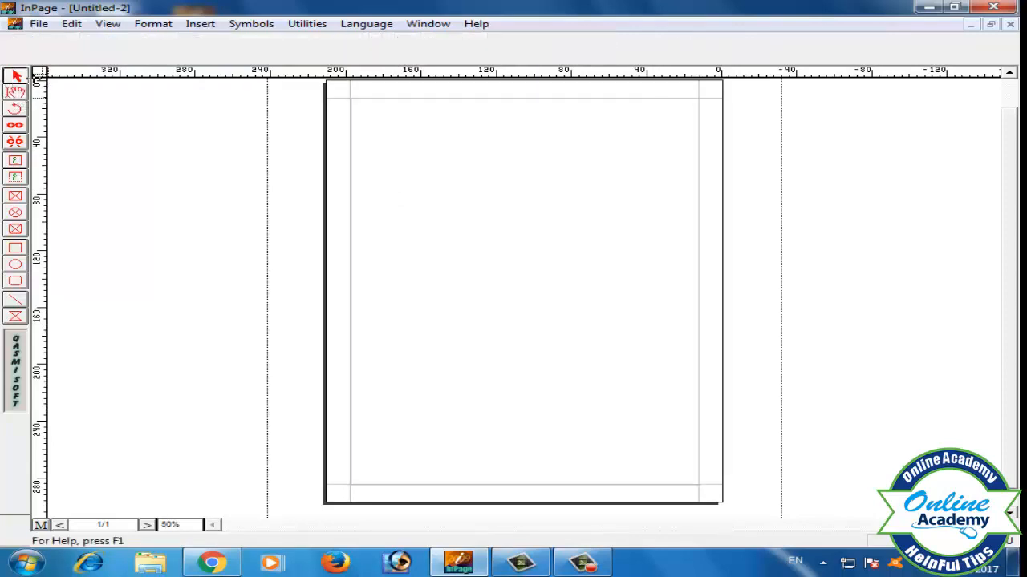
{"action": "left_click", "coordinate": [468, 158]}
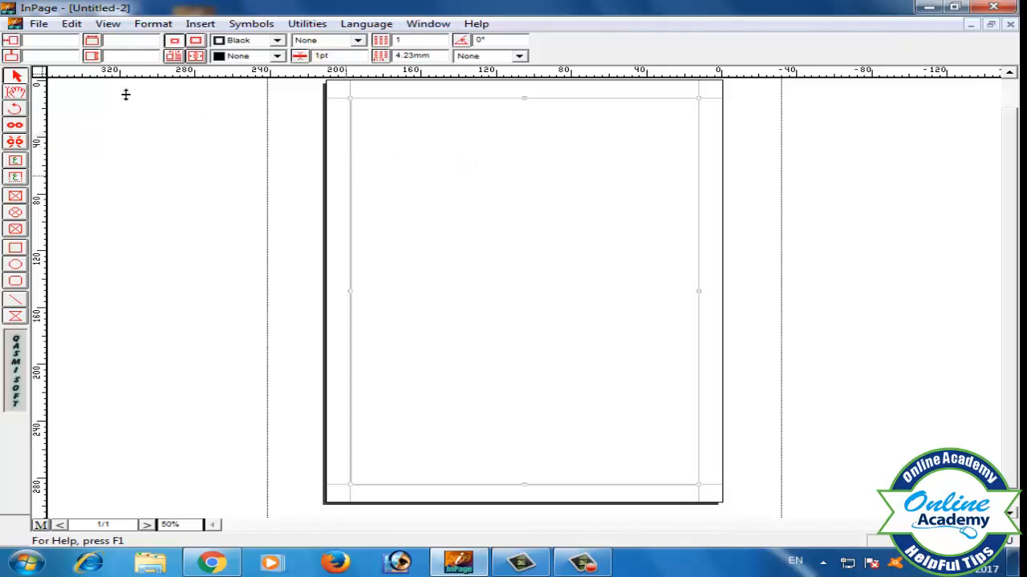
{"action": "left_click", "coordinate": [18, 94]}
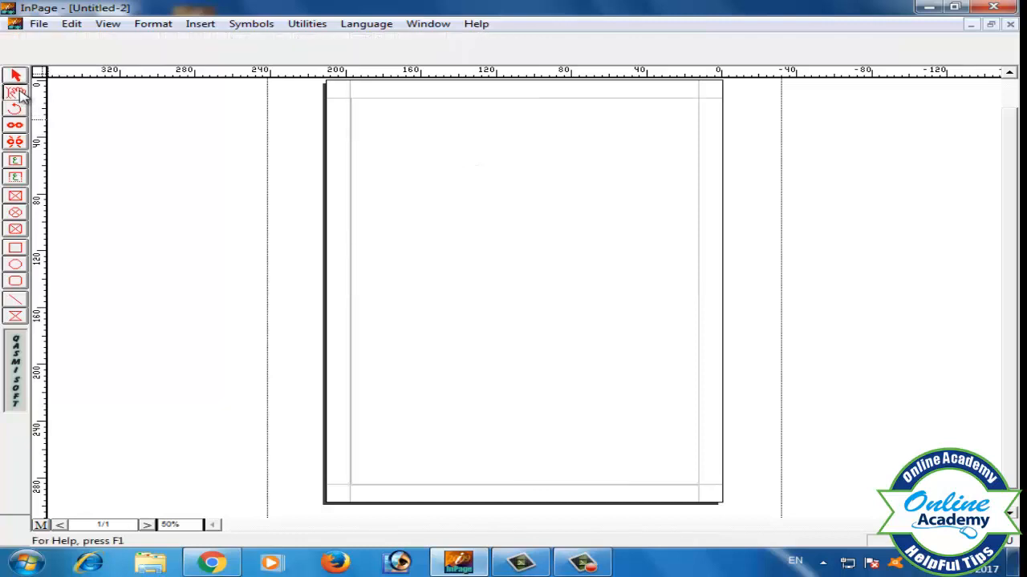
{"action": "left_click", "coordinate": [481, 134]}
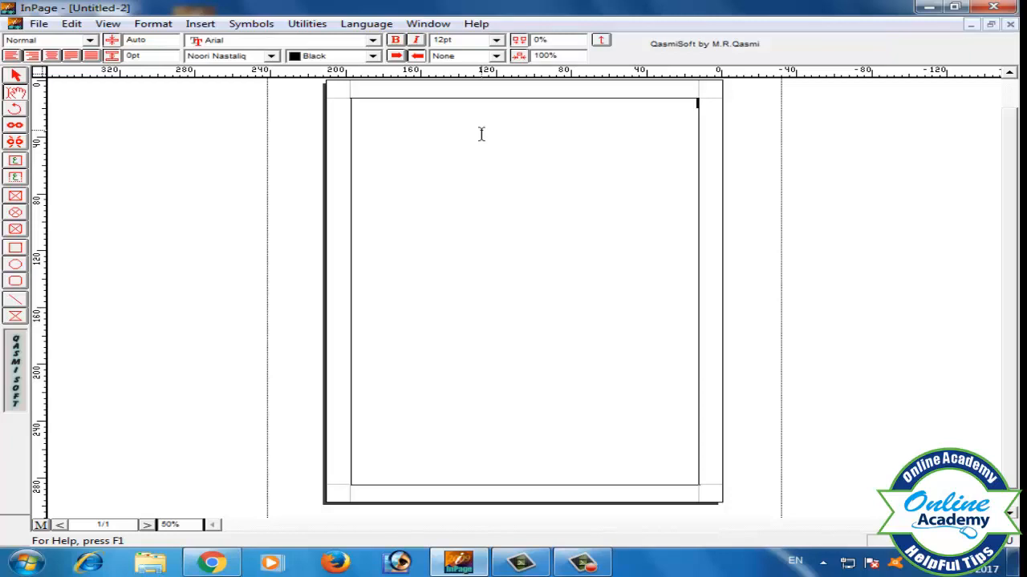
{"action": "left_click", "coordinate": [18, 76]}
{"action": "left_click", "coordinate": [592, 143]}
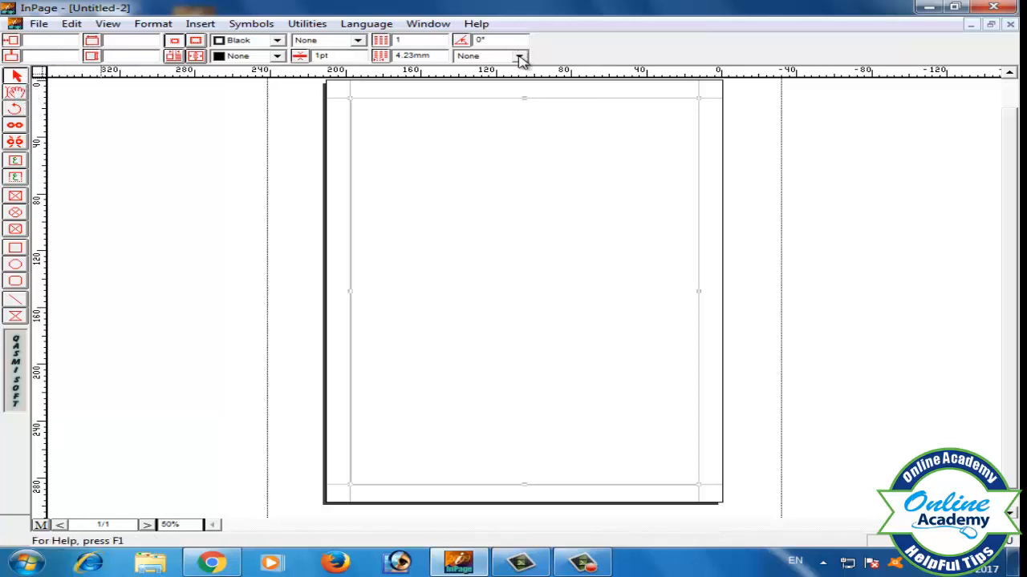
{"action": "left_click", "coordinate": [16, 95]}
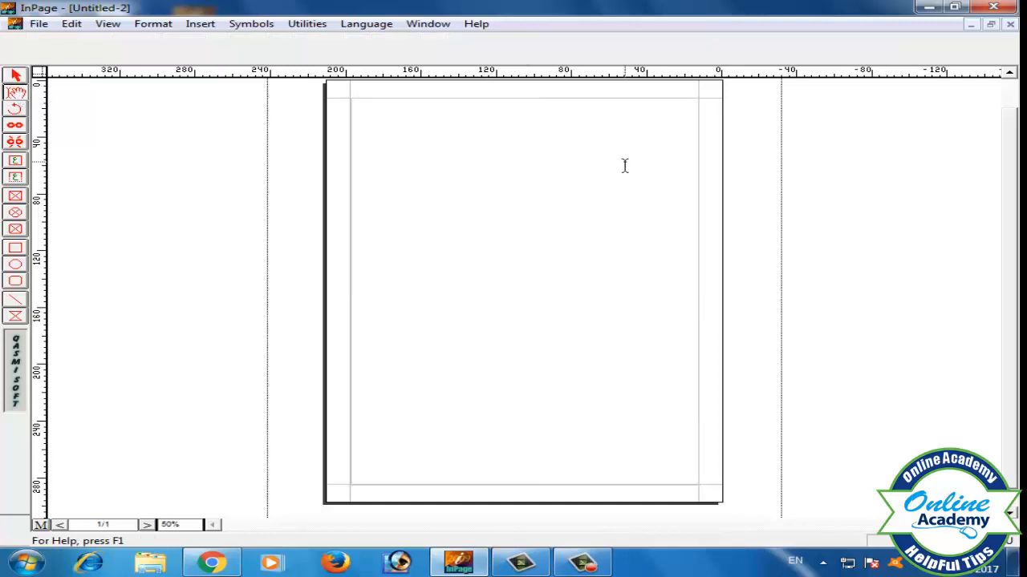
{"action": "left_click", "coordinate": [624, 163]}
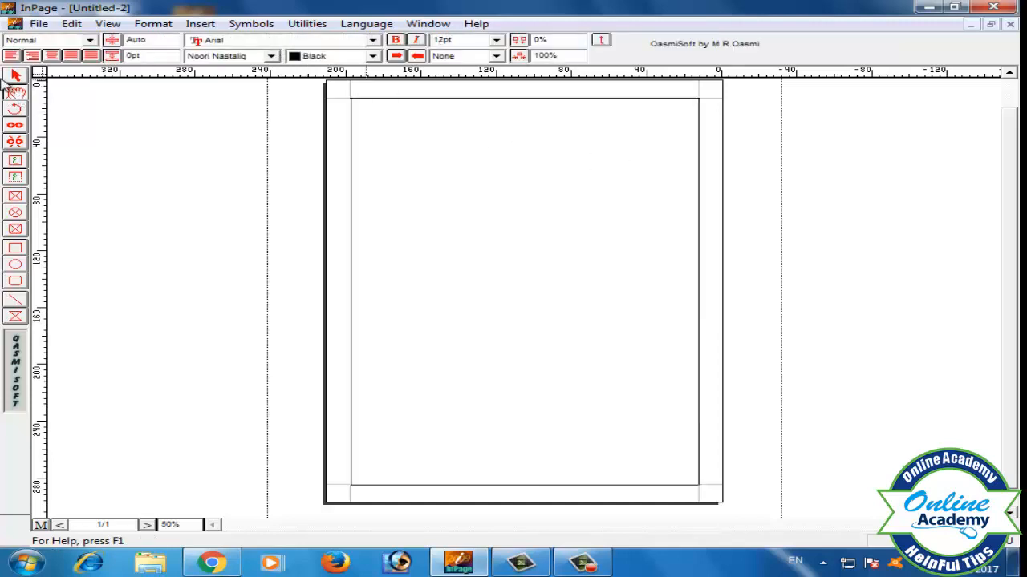
Step: Select the page's text box as an object, try the vertical-line hatch on it and settle on the upward-sloping diagonal hatch pattern
{"action": "left_click", "coordinate": [16, 77]}
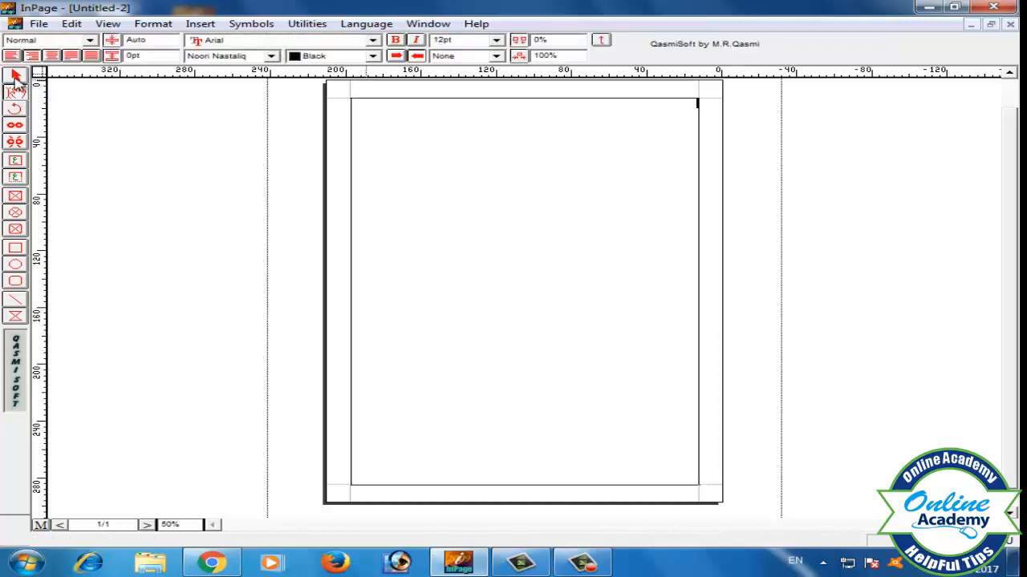
{"action": "left_click", "coordinate": [474, 131]}
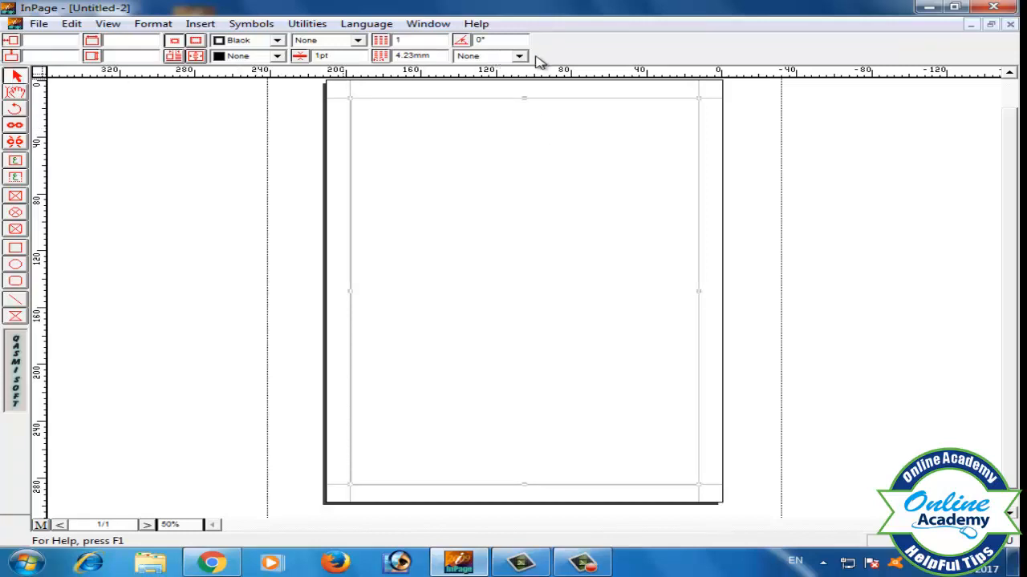
{"action": "double_click", "coordinate": [481, 39]}
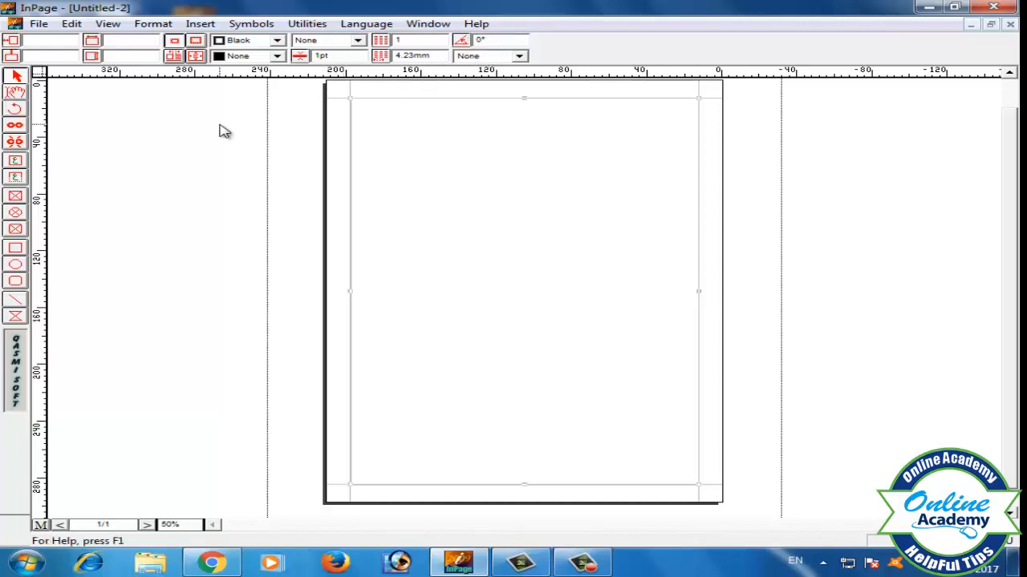
{"action": "left_click", "coordinate": [519, 55]}
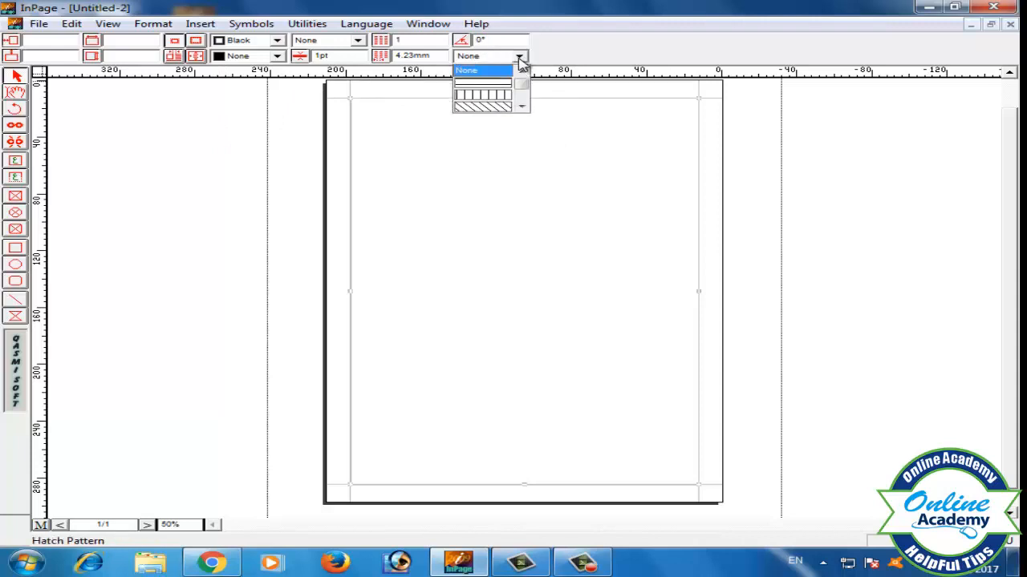
{"action": "left_click", "coordinate": [487, 98]}
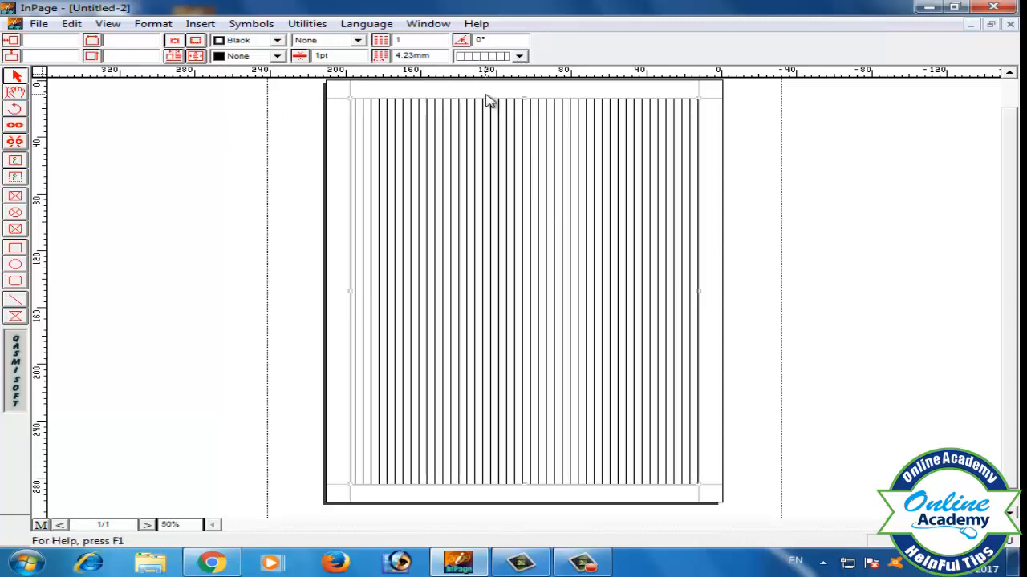
{"action": "left_click", "coordinate": [519, 56]}
{"action": "left_click", "coordinate": [497, 95]}
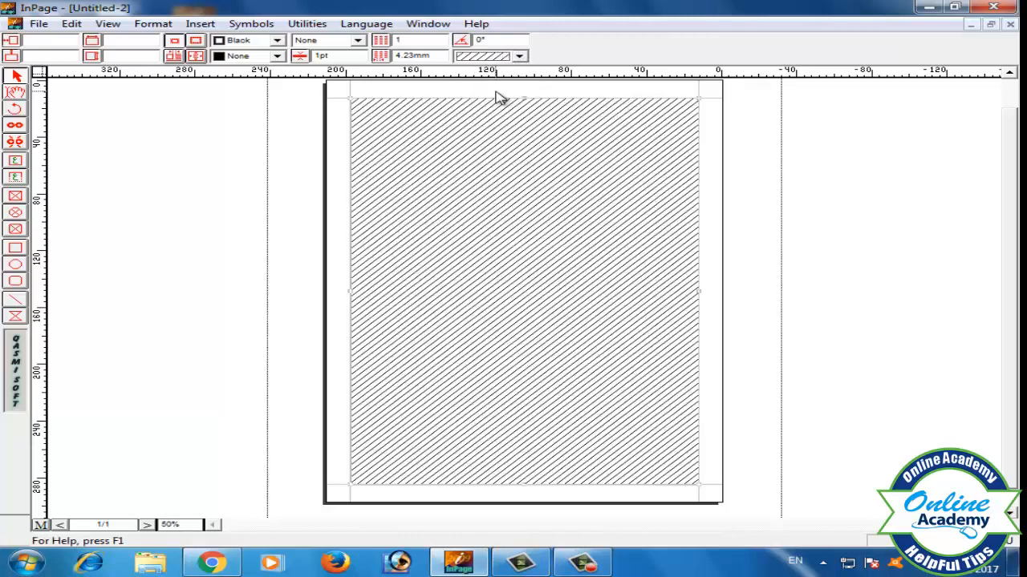
{"action": "left_click", "coordinate": [519, 57]}
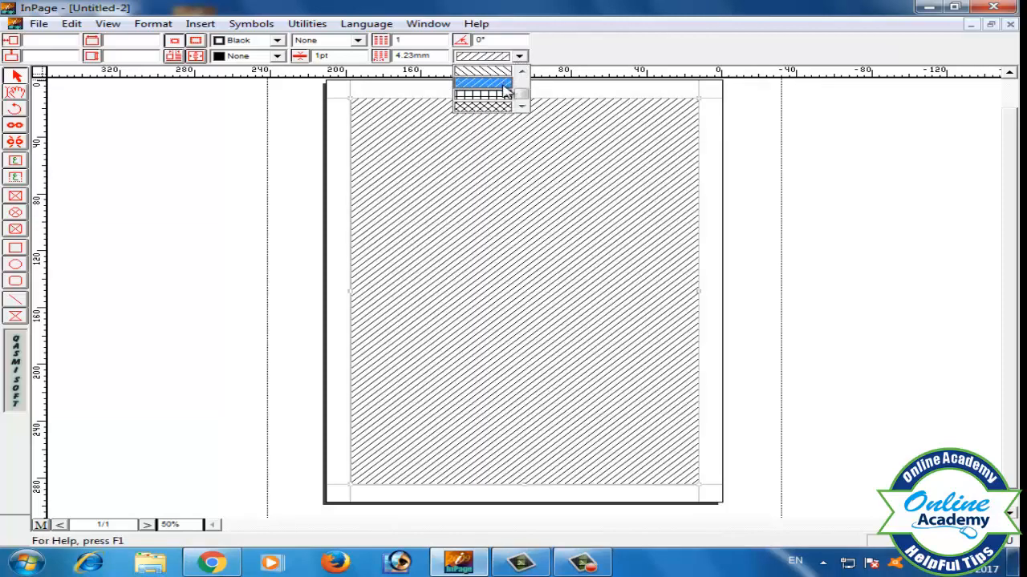
{"action": "left_click", "coordinate": [502, 85]}
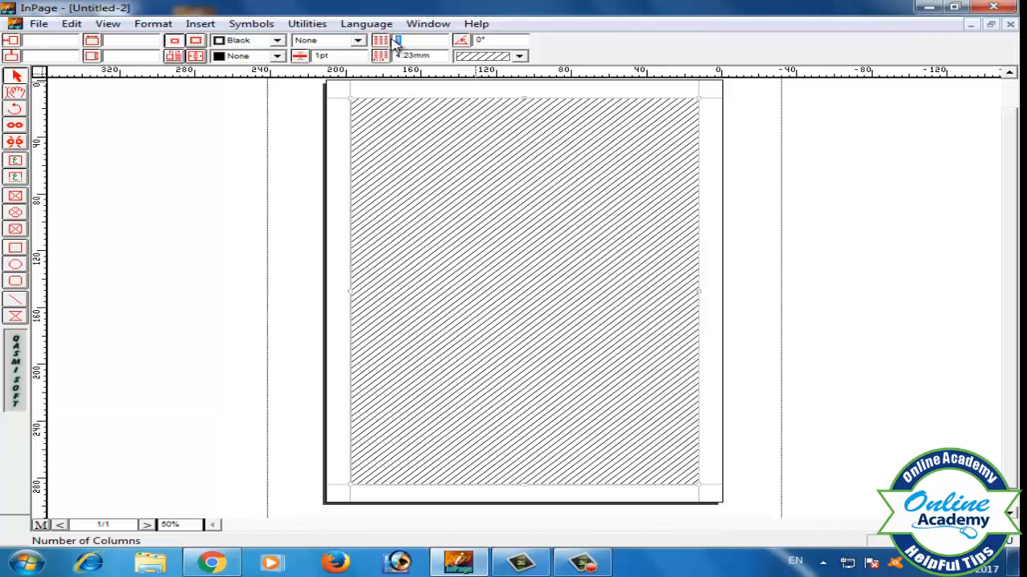
Step: Try to set the text box's number of columns to 5
{"action": "type", "text": "5"}
{"action": "key", "text": "Return"}
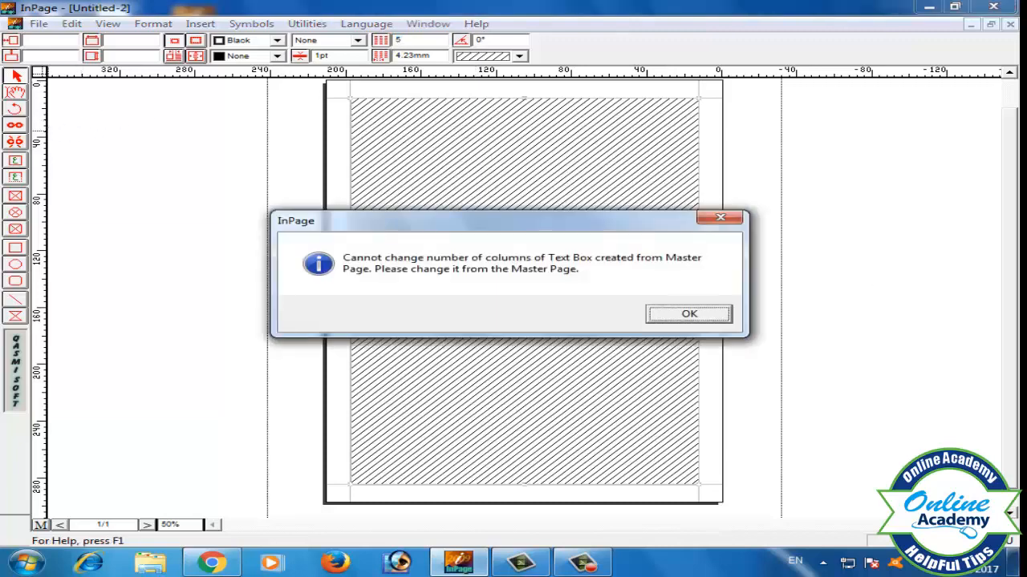
{"action": "left_click", "coordinate": [720, 220]}
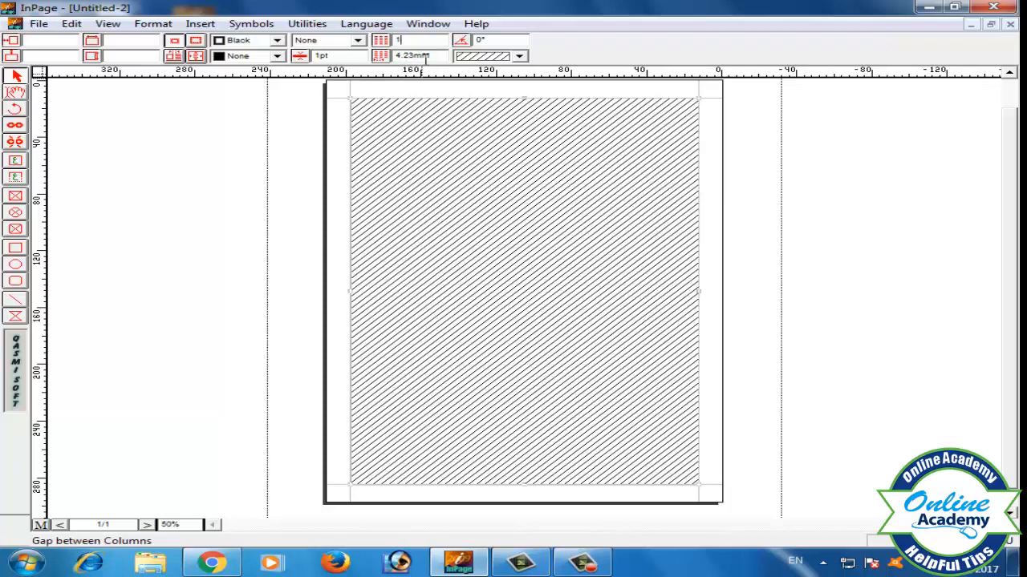
Step: Try the solid and diamond-dotted borders on the text box and settle on the evenly dashed border pattern
{"action": "left_click", "coordinate": [358, 40]}
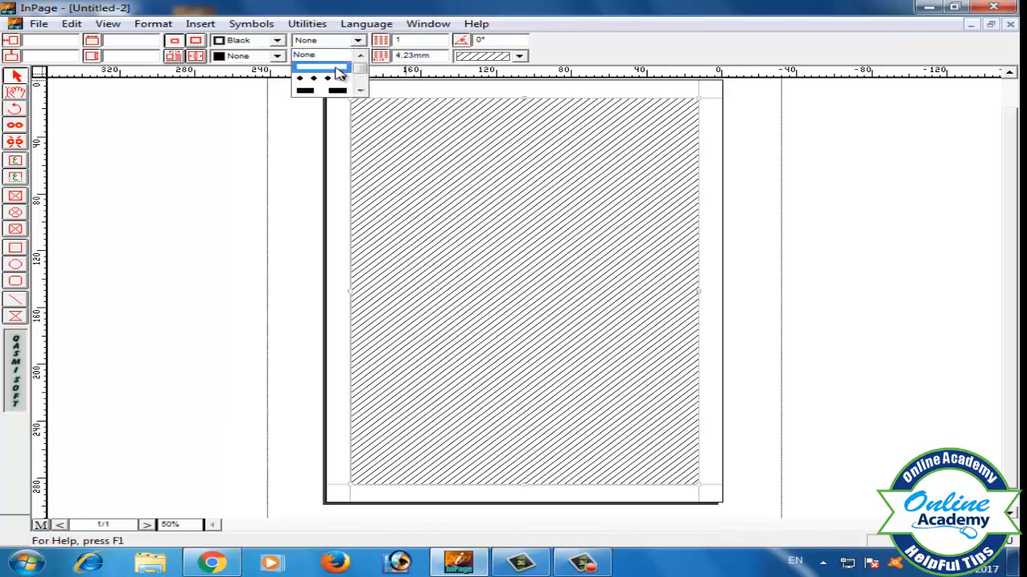
{"action": "left_click", "coordinate": [337, 70]}
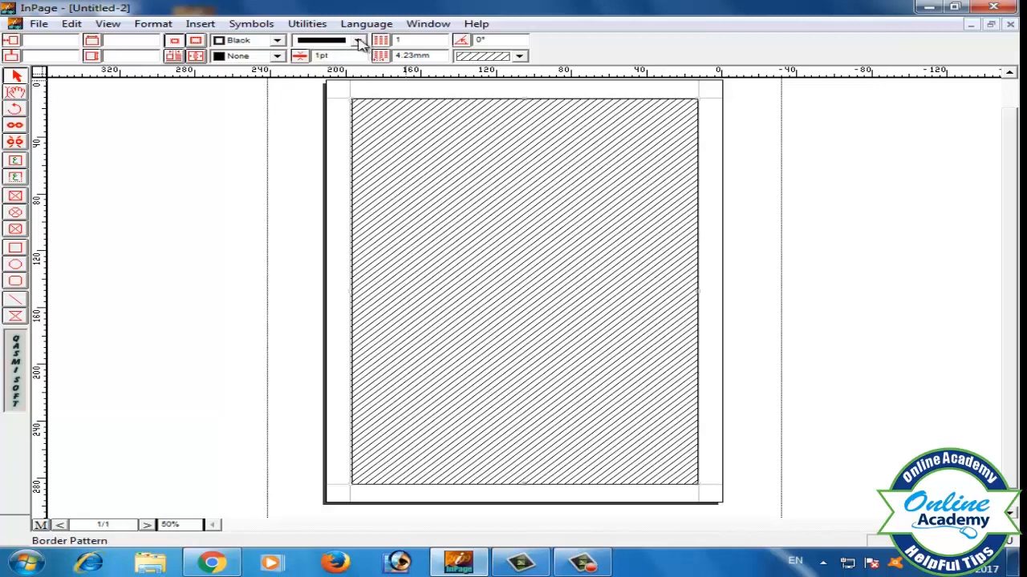
{"action": "left_click", "coordinate": [359, 41]}
{"action": "left_click", "coordinate": [344, 73]}
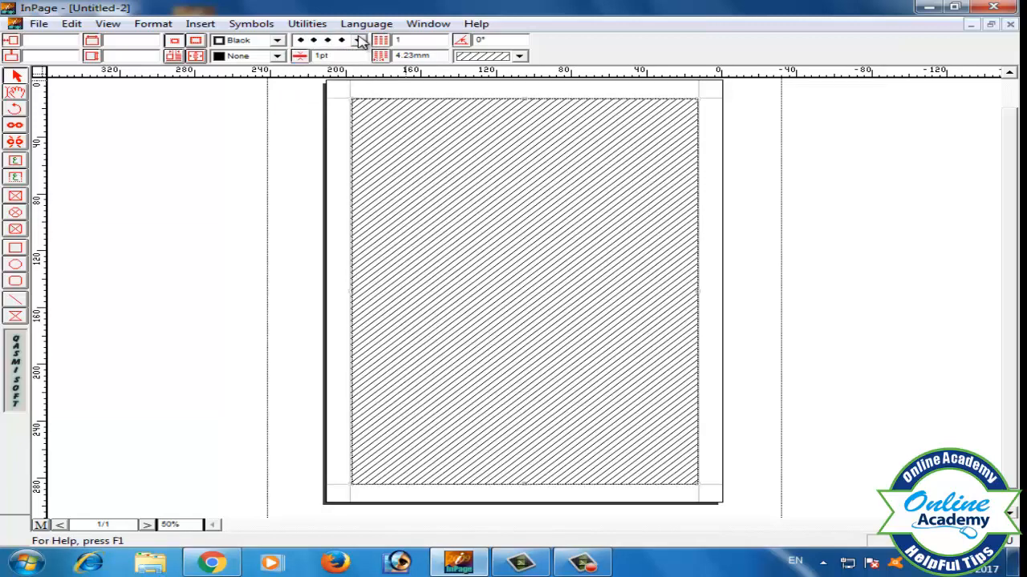
{"action": "left_click", "coordinate": [358, 41]}
{"action": "left_click", "coordinate": [340, 70]}
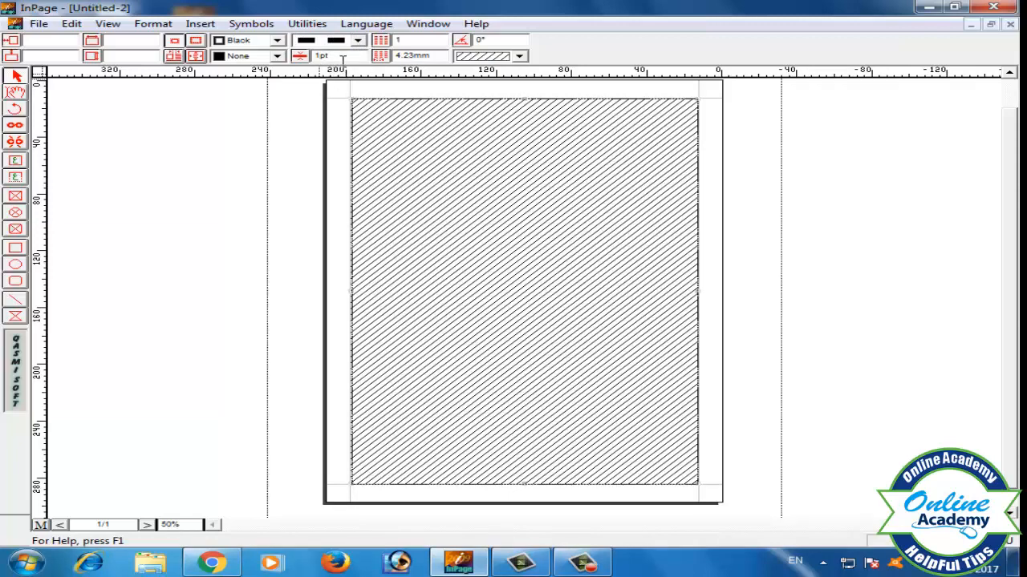
Step: Set the text box's border width to 10 pt
{"action": "left_click_drag", "start_coordinate": [331, 56], "coordinate": [316, 55]}
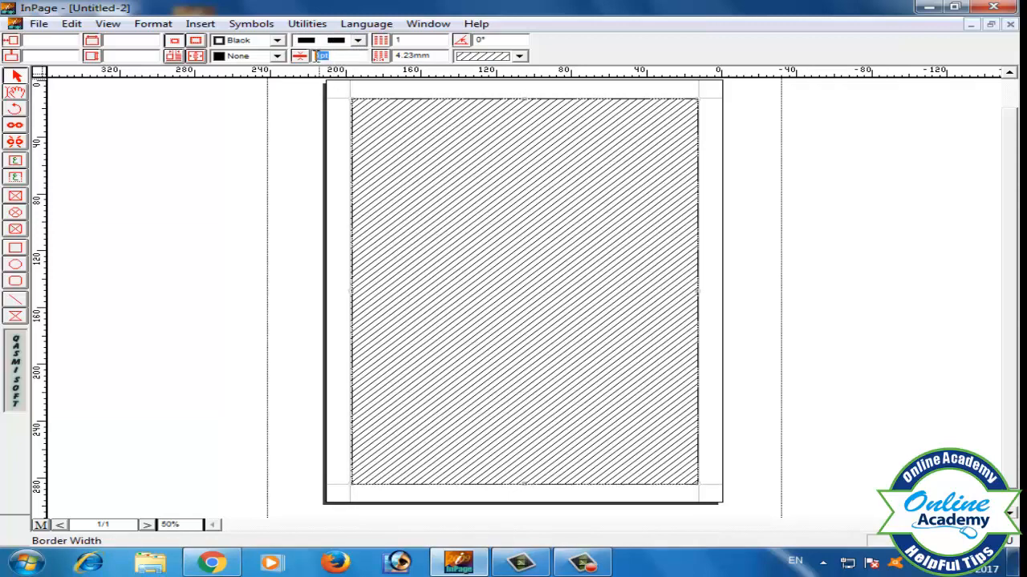
{"action": "type", "text": "10"}
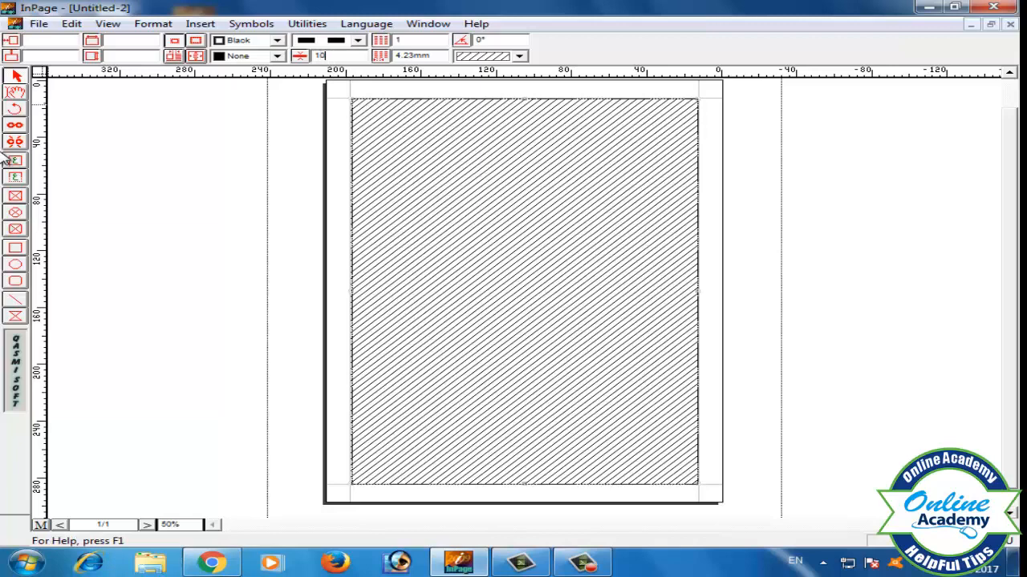
{"action": "key", "text": "Return"}
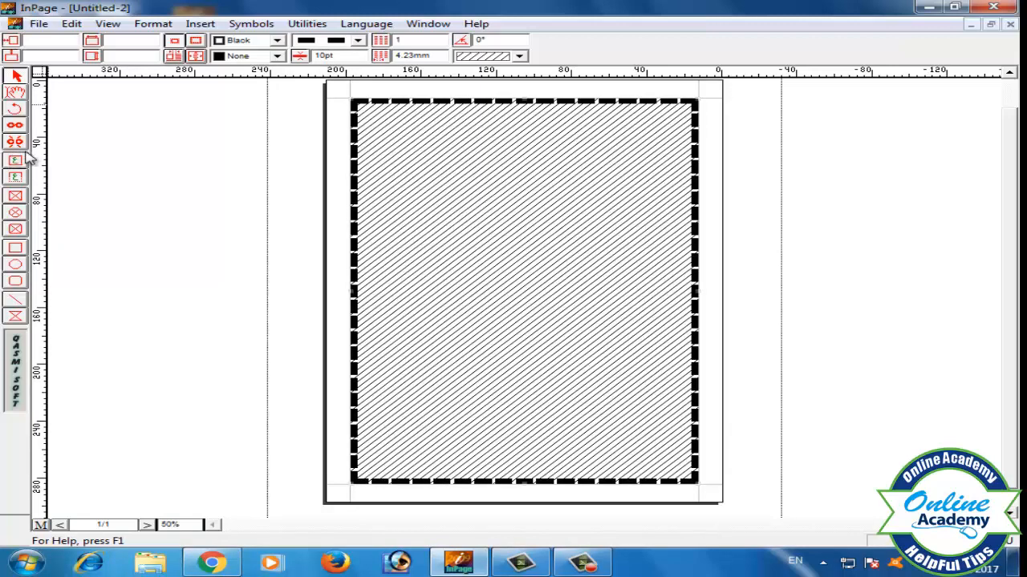
Step: Try the outlined alternating-block border on the text box and settle on the dash-dot border pattern
{"action": "left_click", "coordinate": [357, 40]}
{"action": "left_click", "coordinate": [336, 71]}
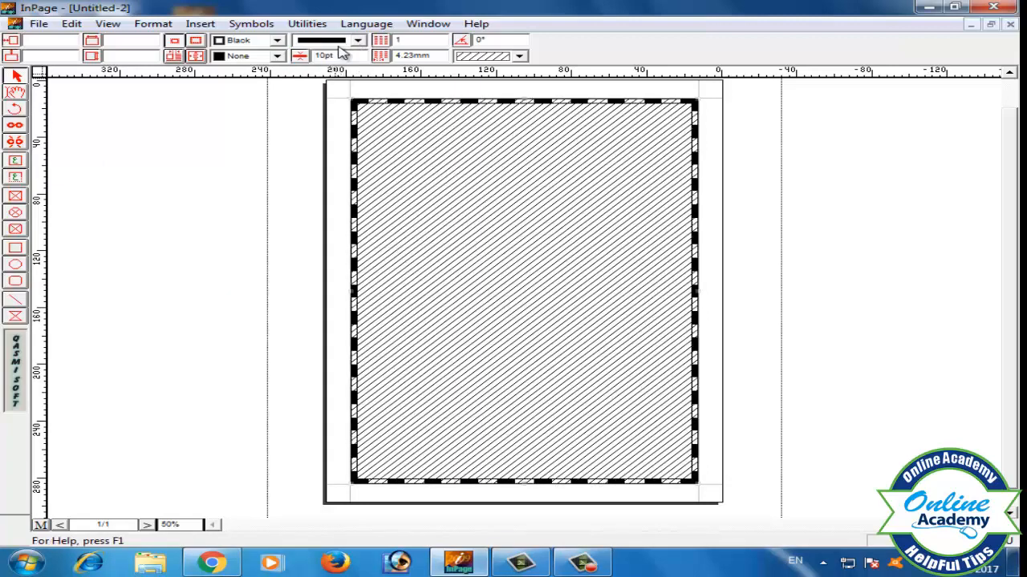
{"action": "left_click", "coordinate": [358, 40]}
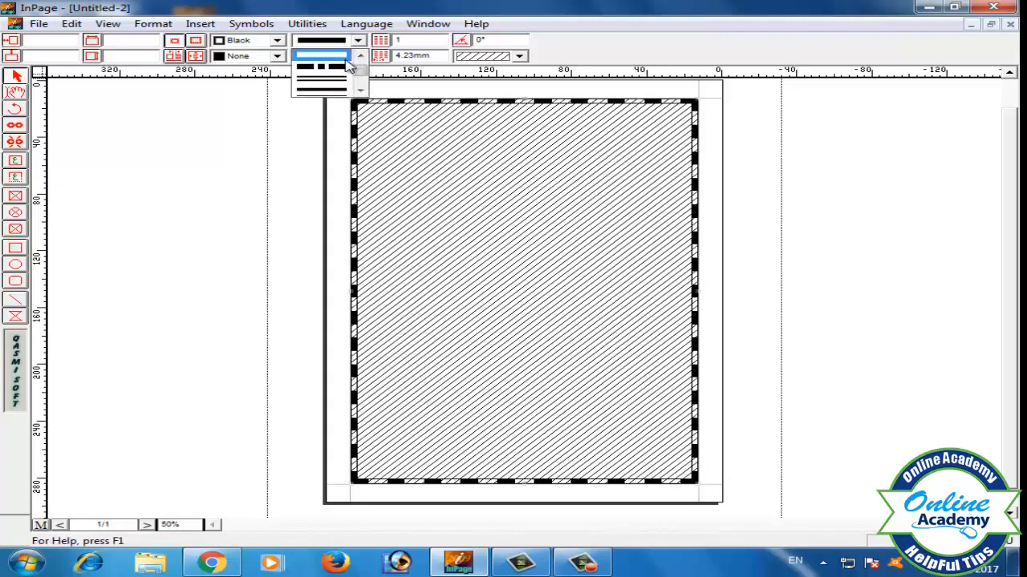
{"action": "left_click", "coordinate": [346, 57]}
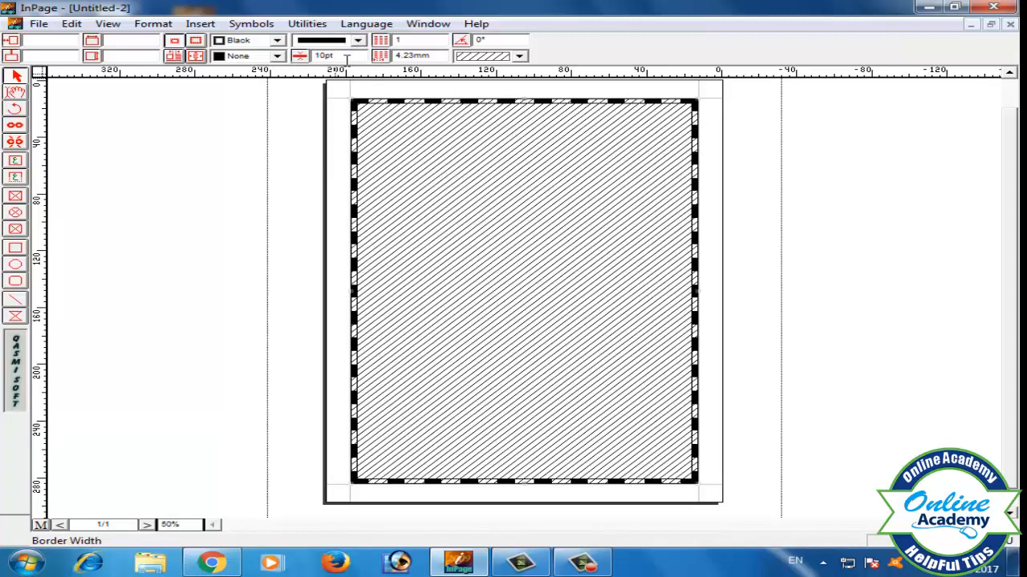
{"action": "left_click", "coordinate": [358, 40]}
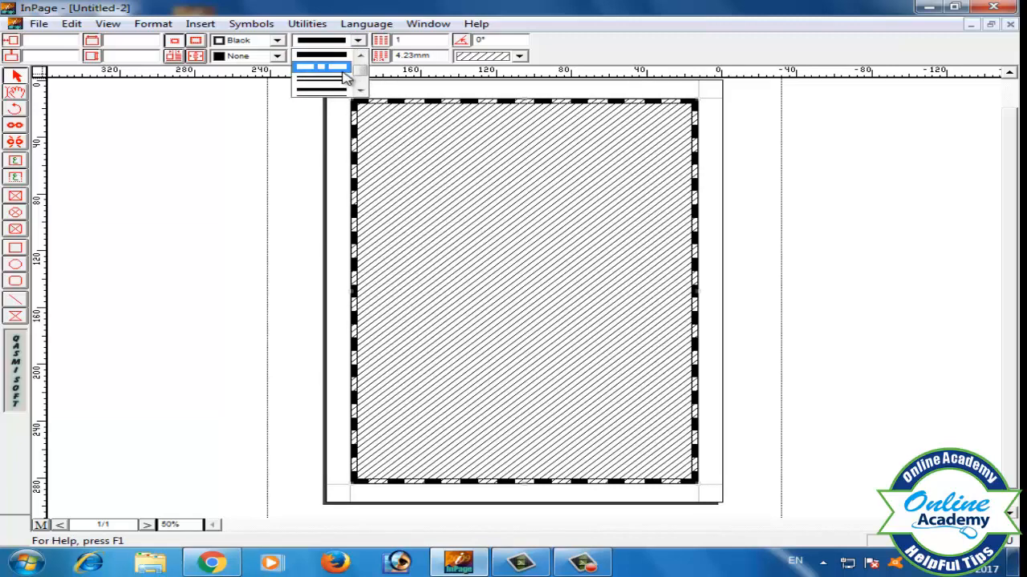
{"action": "left_click", "coordinate": [344, 68]}
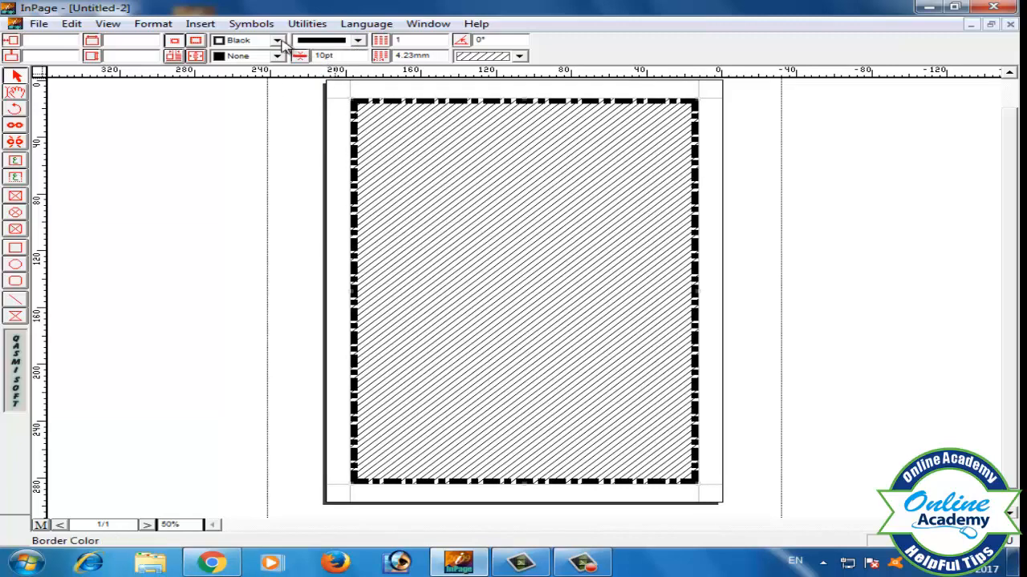
Step: Try a 20 pt border width on the text box and return it to 10 pt
{"action": "double_click", "coordinate": [340, 56]}
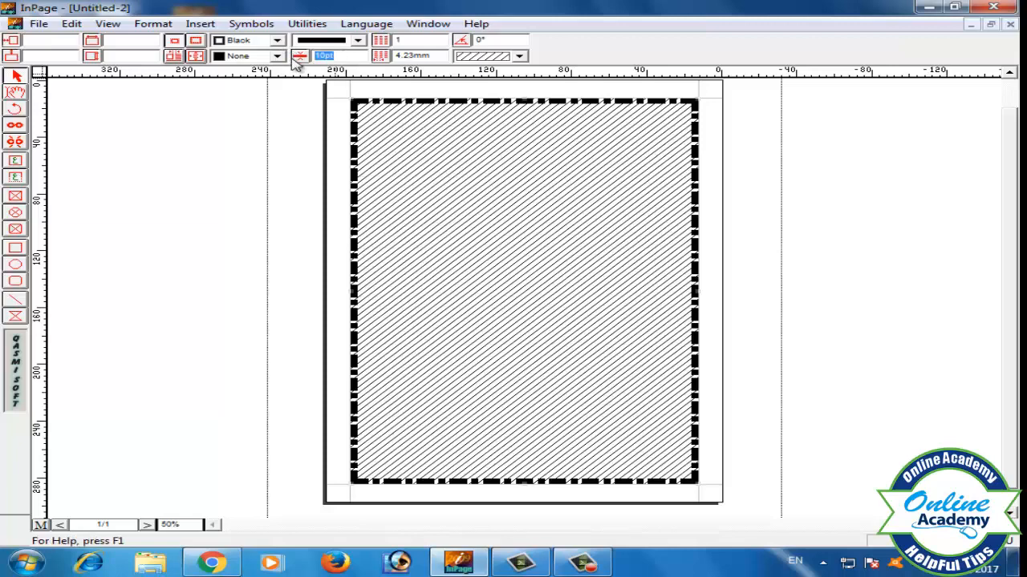
{"action": "type", "text": "20"}
{"action": "key", "text": "Return"}
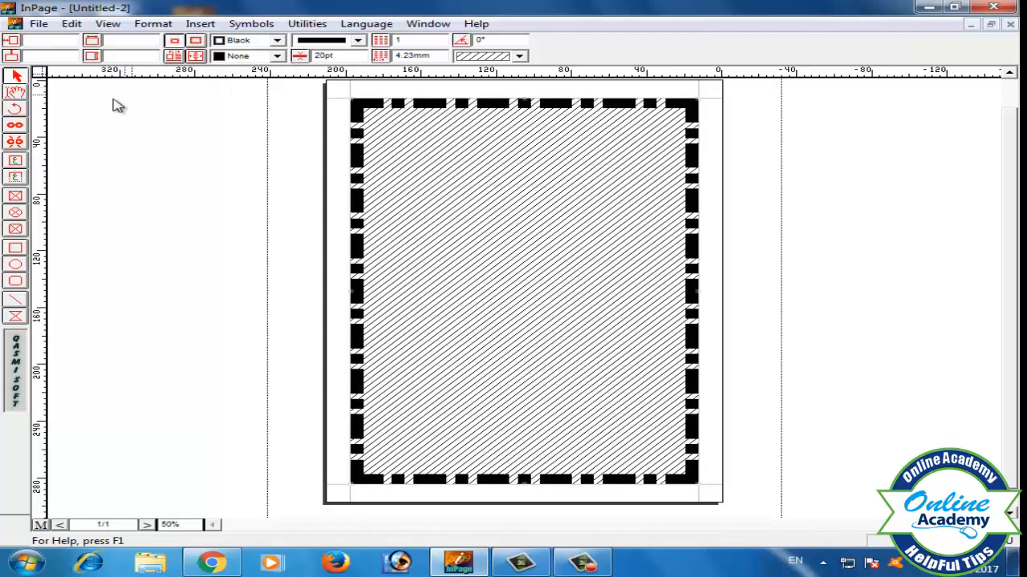
{"action": "left_click_drag", "start_coordinate": [340, 55], "coordinate": [314, 55]}
{"action": "type", "text": "10"}
{"action": "key", "text": "Return"}
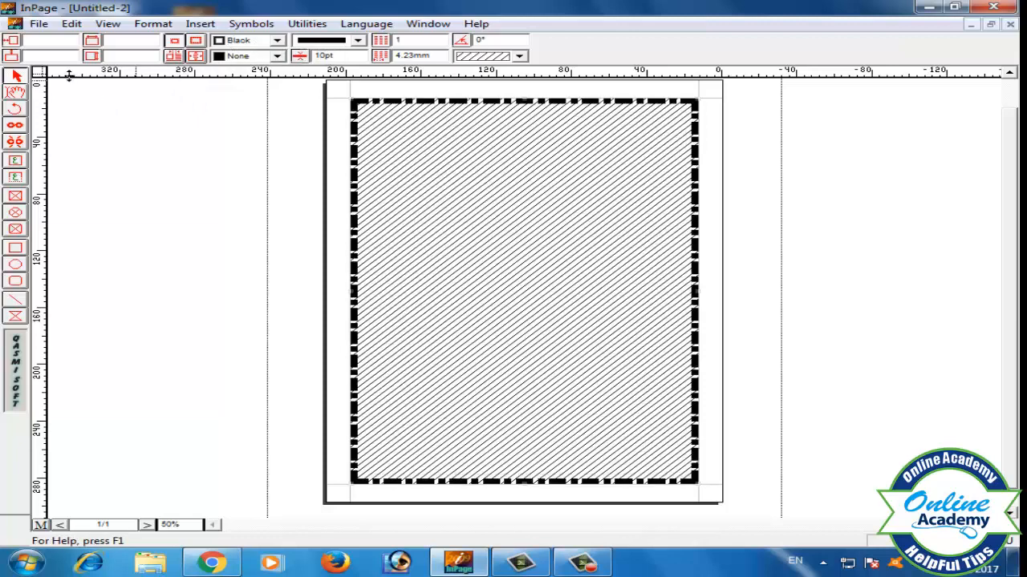
Step: Try red, yellow and green as the text box's border color and settle on cyan
{"action": "left_click", "coordinate": [277, 41]}
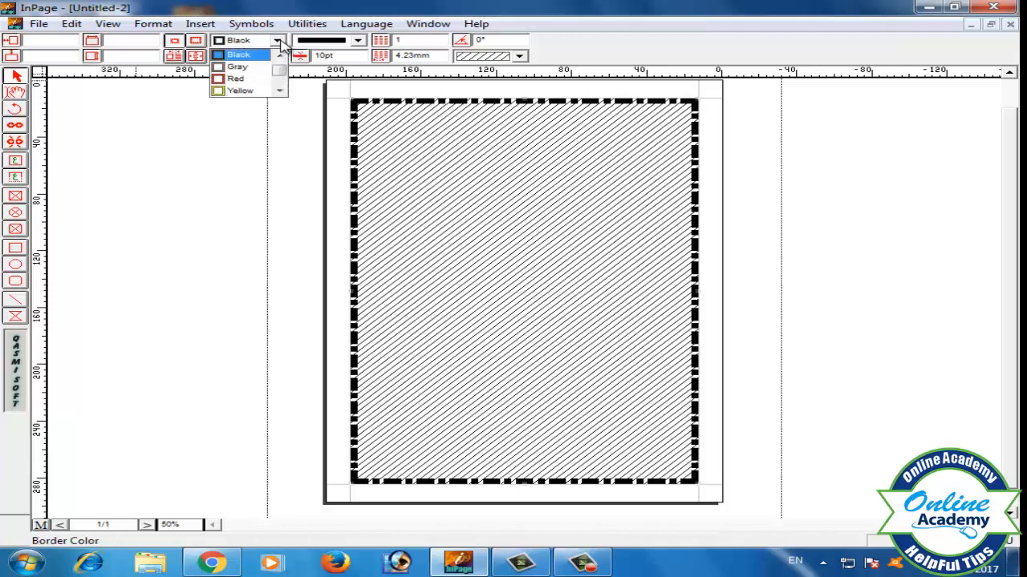
{"action": "left_click", "coordinate": [241, 80]}
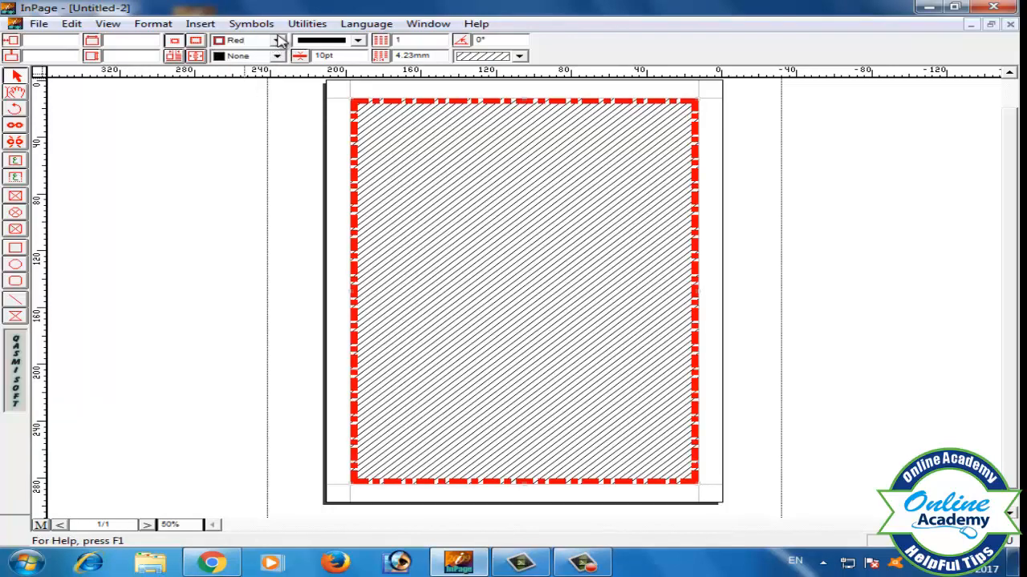
{"action": "left_click", "coordinate": [278, 41]}
{"action": "left_click", "coordinate": [243, 69]}
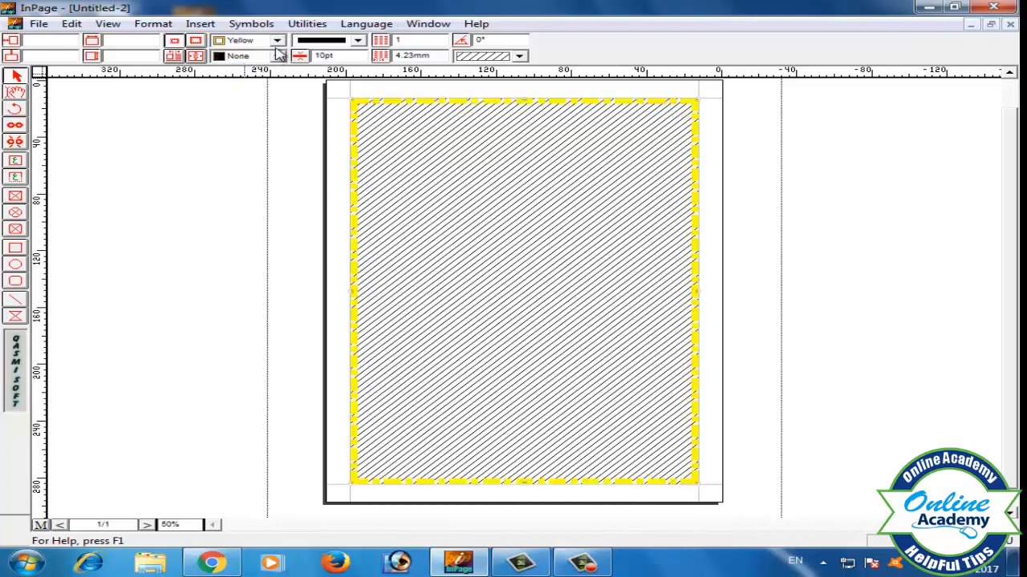
{"action": "left_click", "coordinate": [278, 41]}
{"action": "left_click", "coordinate": [234, 69]}
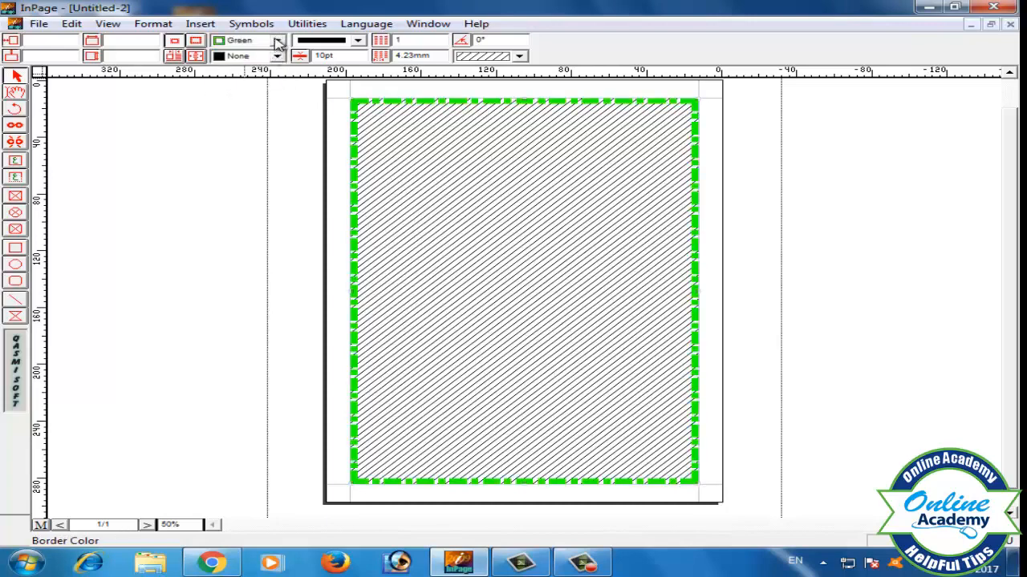
{"action": "left_click", "coordinate": [277, 41]}
{"action": "left_click", "coordinate": [242, 68]}
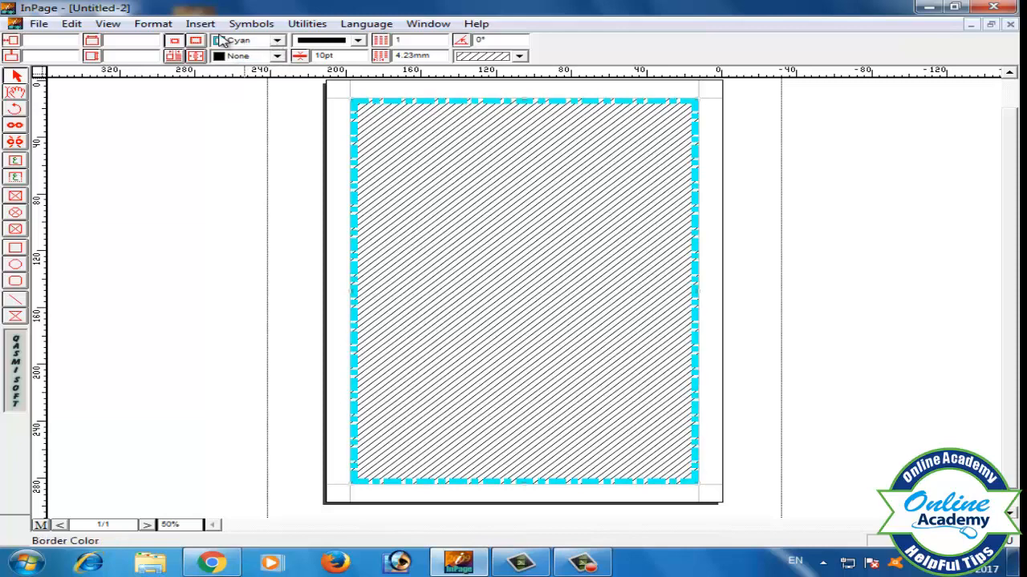
Step: Try green and cyan as the text box's fill color and settle on blue
{"action": "left_click", "coordinate": [278, 57]}
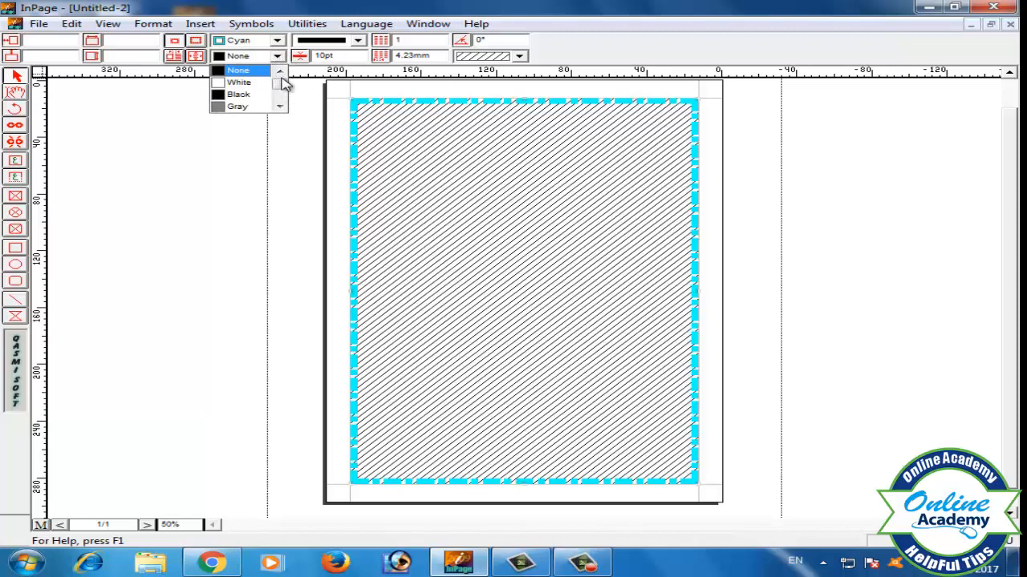
{"action": "left_click_drag", "start_coordinate": [283, 84], "coordinate": [282, 101]}
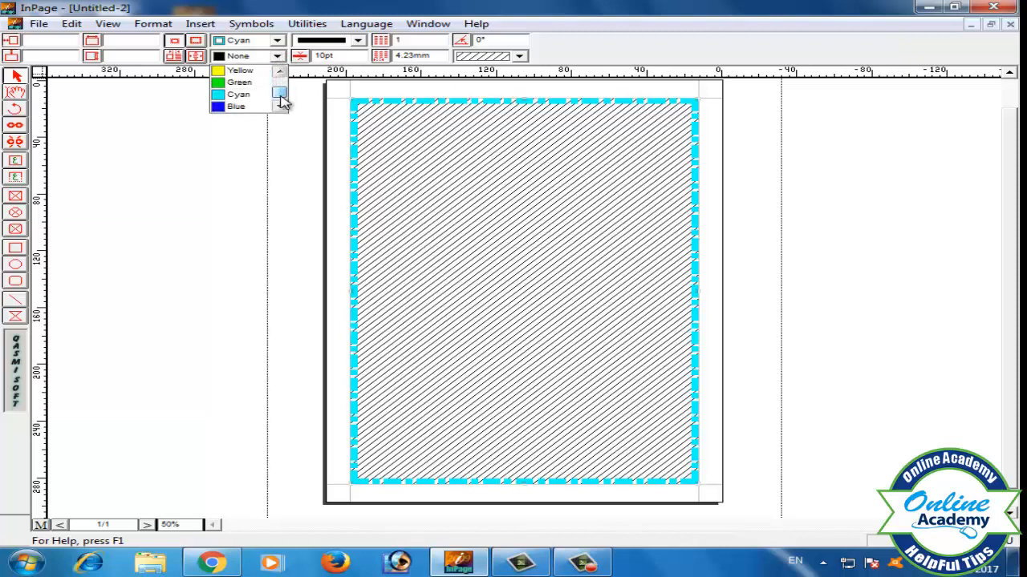
{"action": "left_click", "coordinate": [233, 85]}
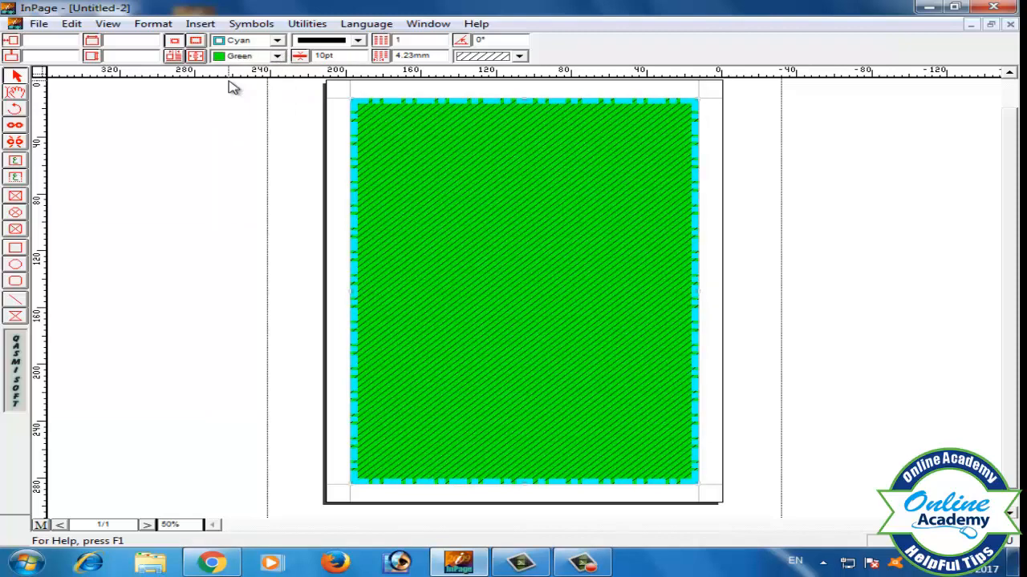
{"action": "left_click", "coordinate": [277, 57]}
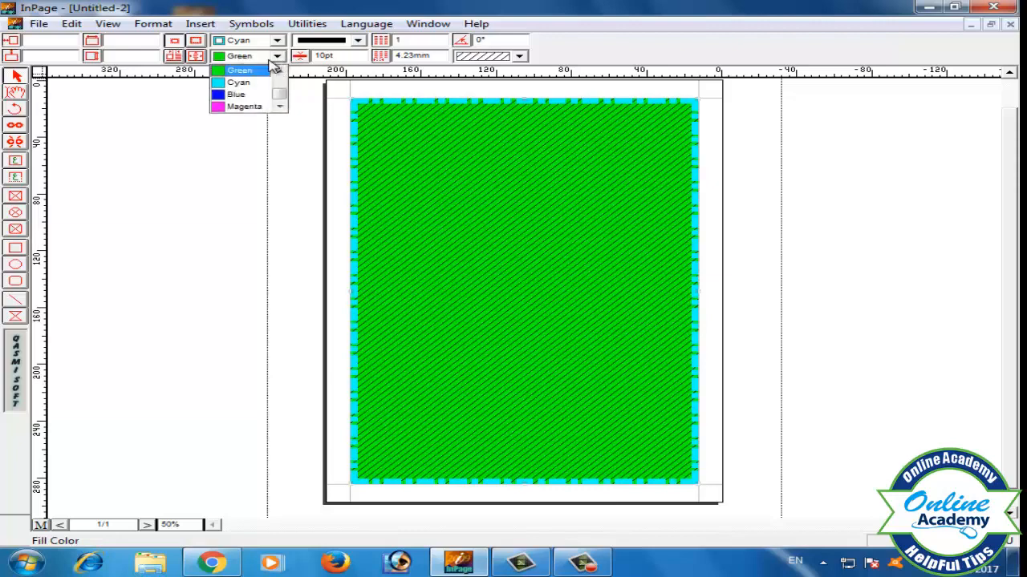
{"action": "left_click", "coordinate": [241, 85]}
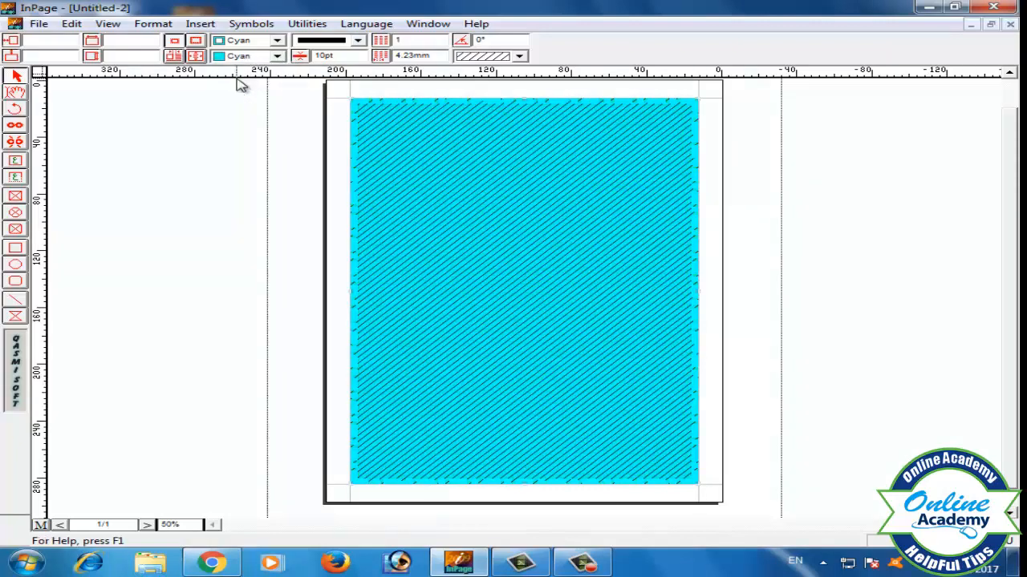
{"action": "left_click", "coordinate": [276, 56]}
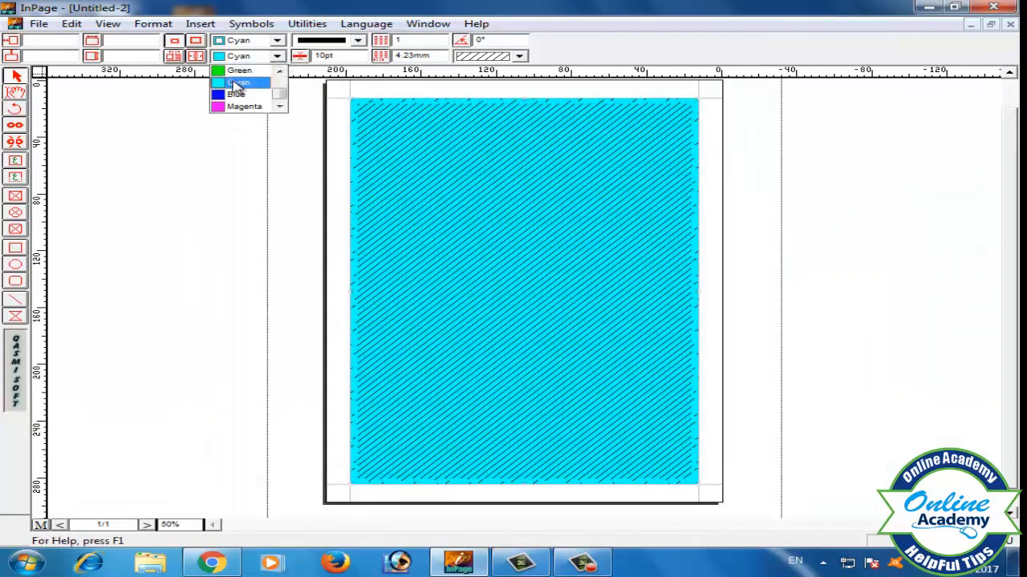
{"action": "left_click", "coordinate": [239, 85]}
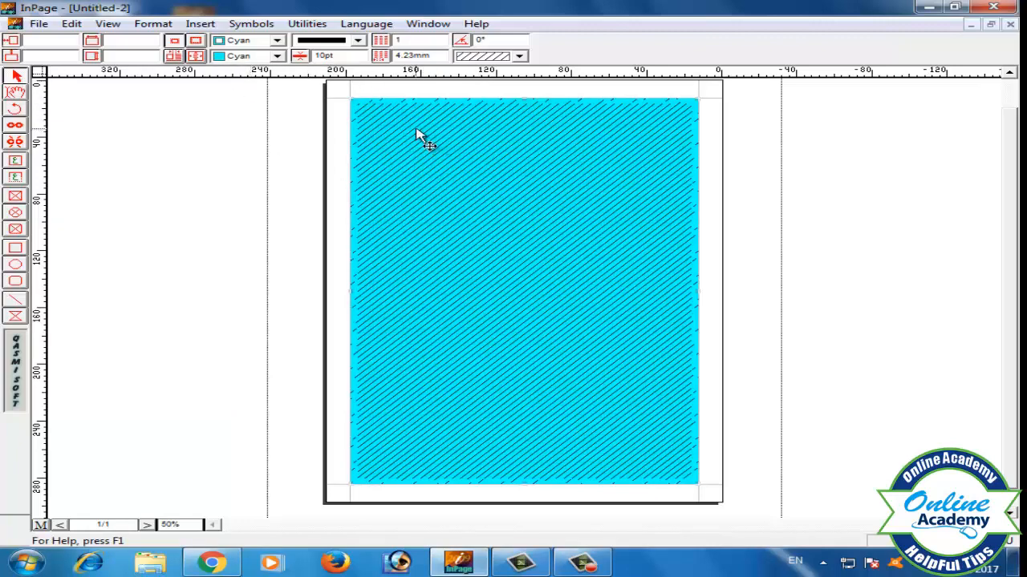
{"action": "left_click", "coordinate": [278, 57]}
{"action": "left_click", "coordinate": [240, 92]}
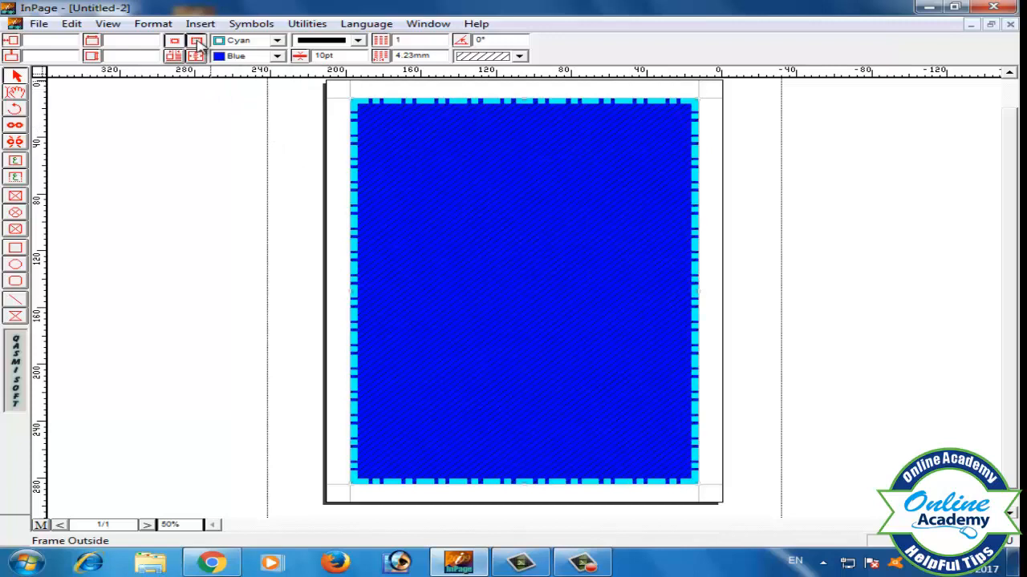
Step: Compare the inside and outside frame positions on the text box and settle on the outside frame
{"action": "left_click", "coordinate": [197, 41]}
{"action": "left_click", "coordinate": [174, 41]}
{"action": "left_click", "coordinate": [197, 41]}
{"action": "left_click", "coordinate": [175, 41]}
{"action": "left_click", "coordinate": [197, 41]}
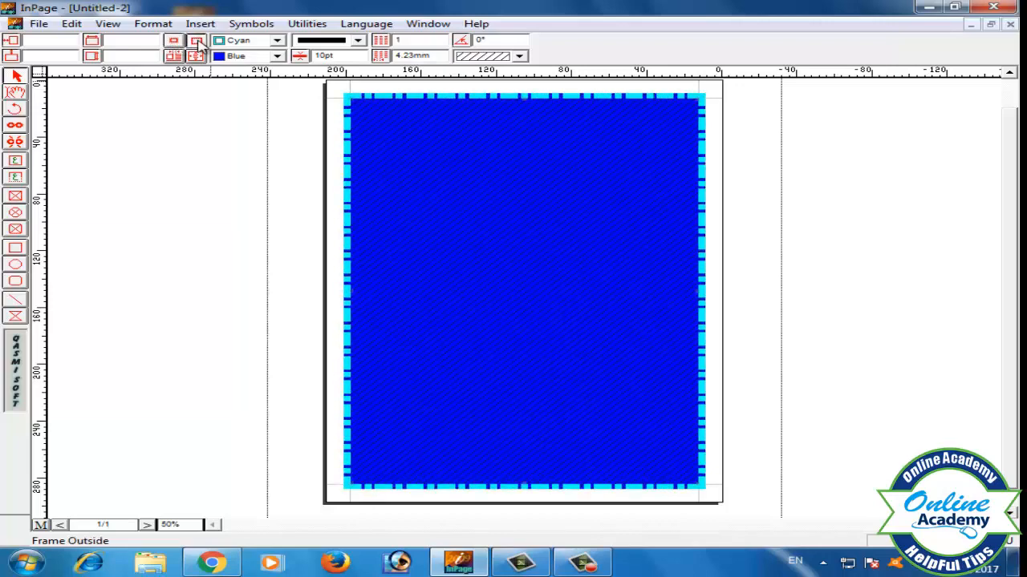
{"action": "left_click", "coordinate": [175, 41]}
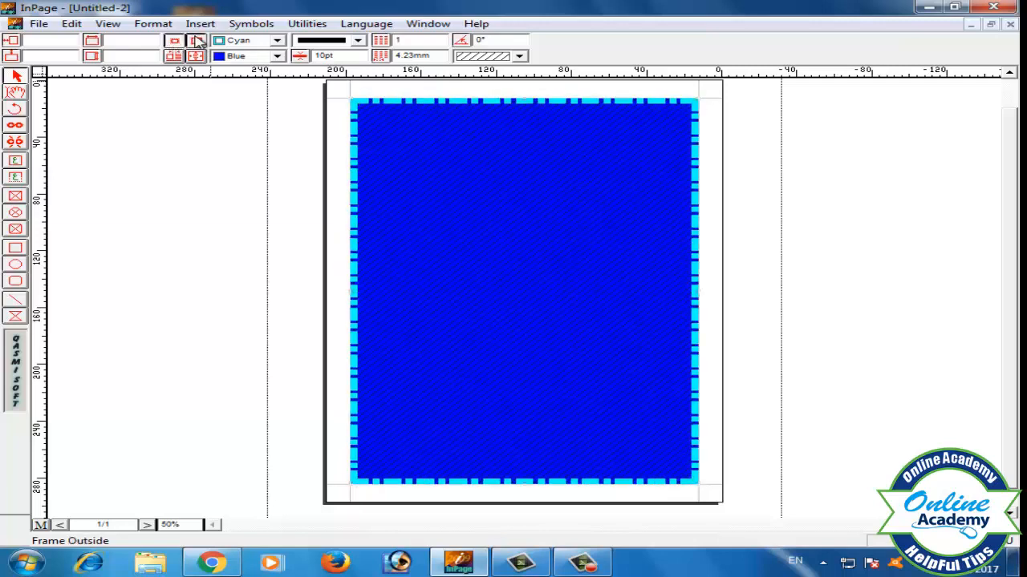
{"action": "left_click", "coordinate": [198, 41]}
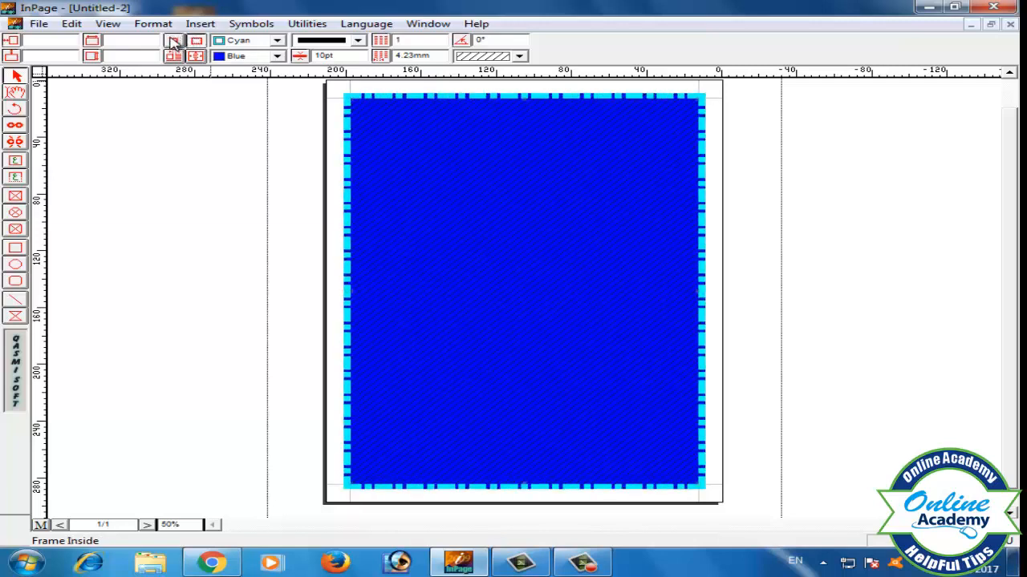
{"action": "left_click", "coordinate": [174, 42]}
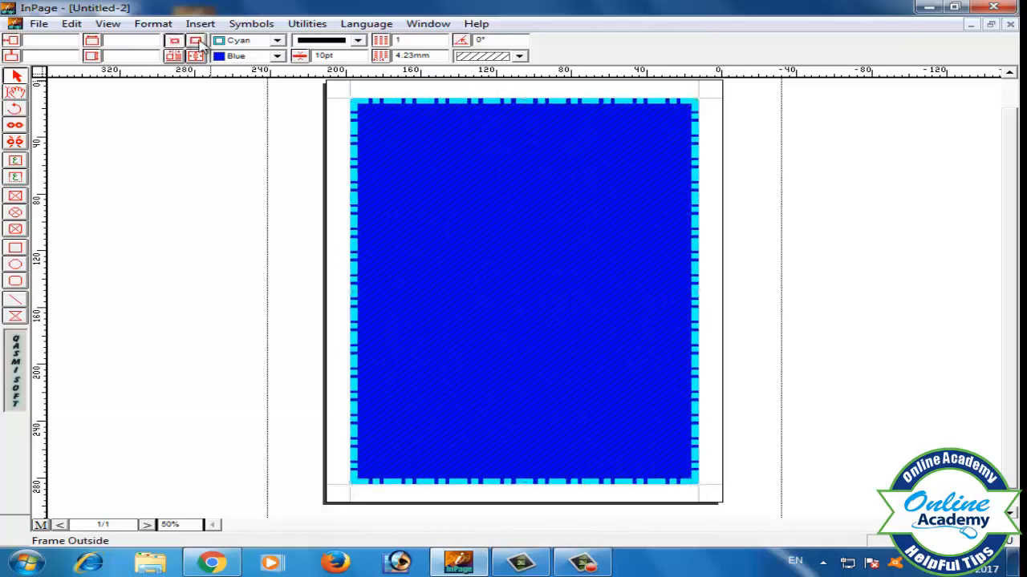
{"action": "left_click", "coordinate": [197, 43]}
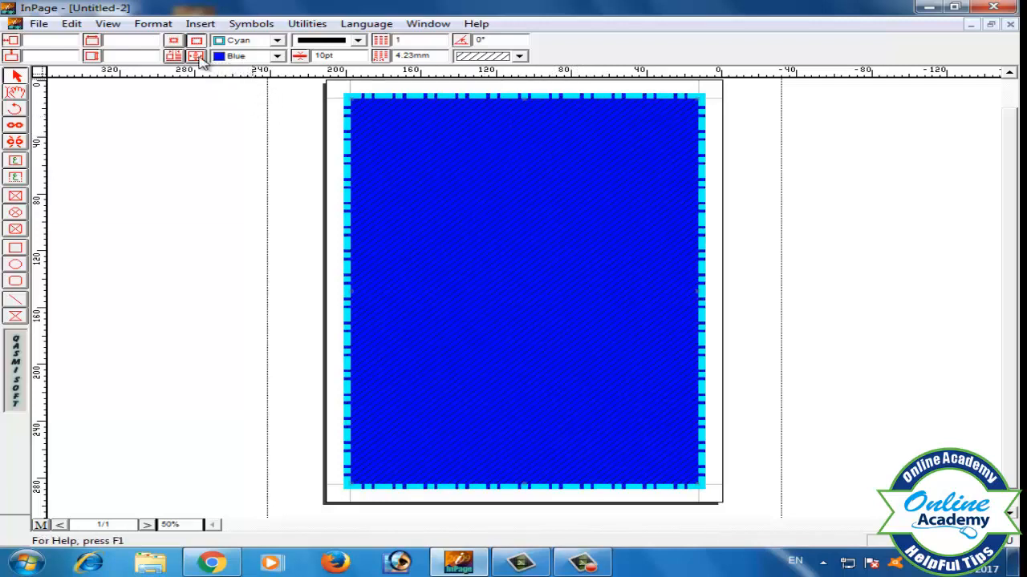
Step: Review the text box's left, top, right and bottom inset settings without changing them
{"action": "left_click", "coordinate": [196, 57]}
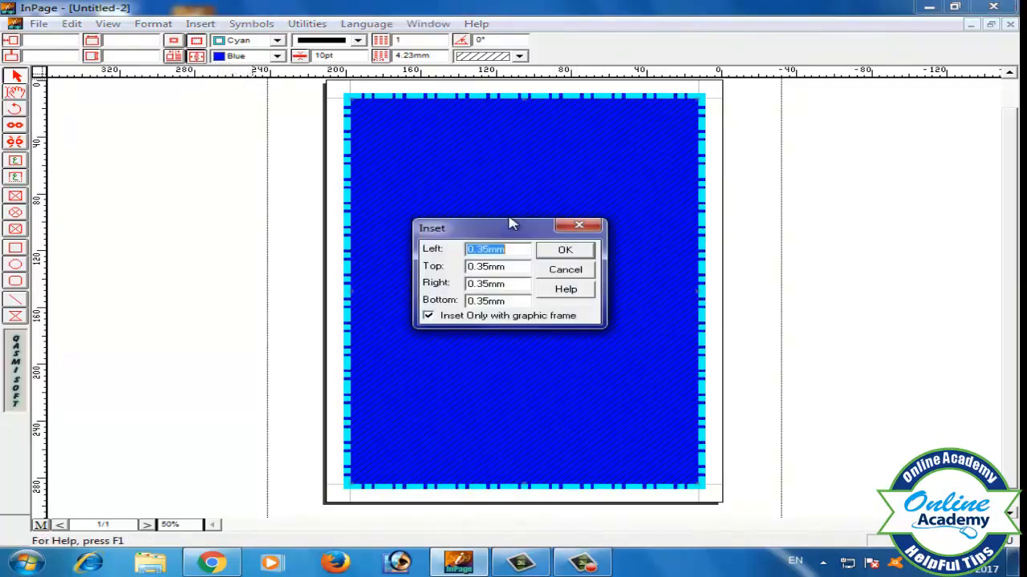
{"action": "left_click_drag", "start_coordinate": [523, 231], "coordinate": [530, 208]}
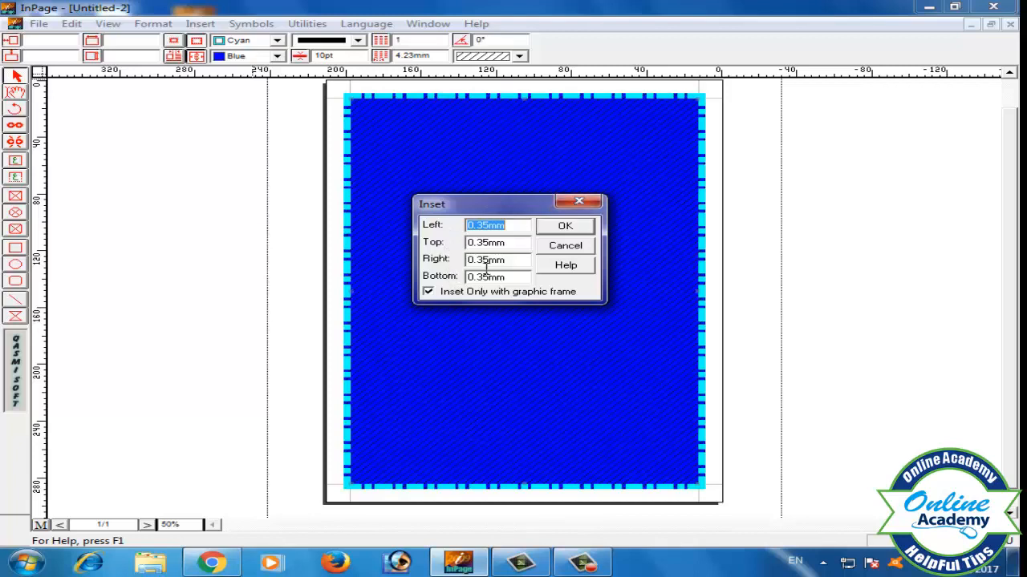
{"action": "left_click", "coordinate": [564, 227]}
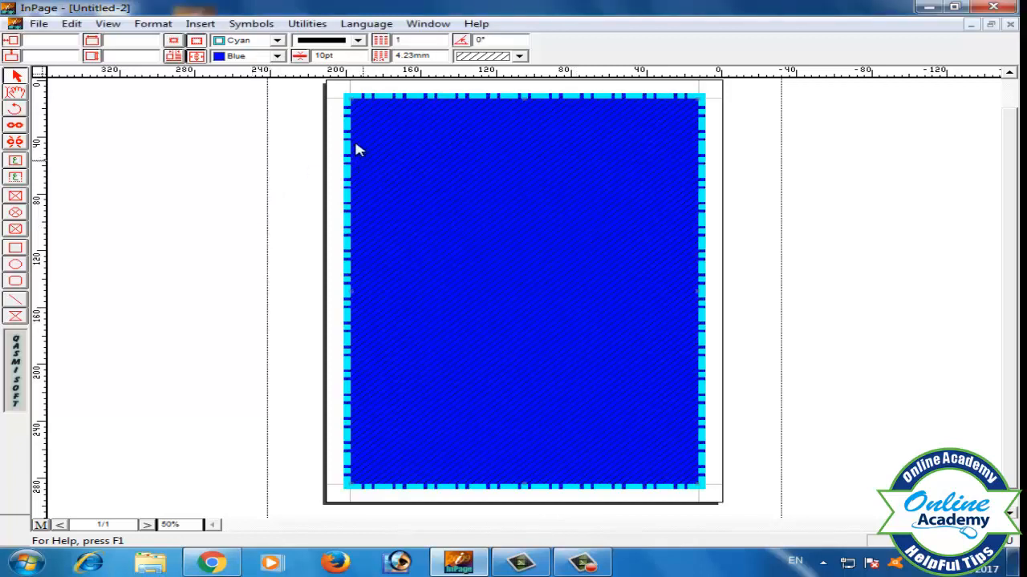
Step: Write the word پاکستان at 48 pt at the start of the blue text box
{"action": "left_click", "coordinate": [16, 93]}
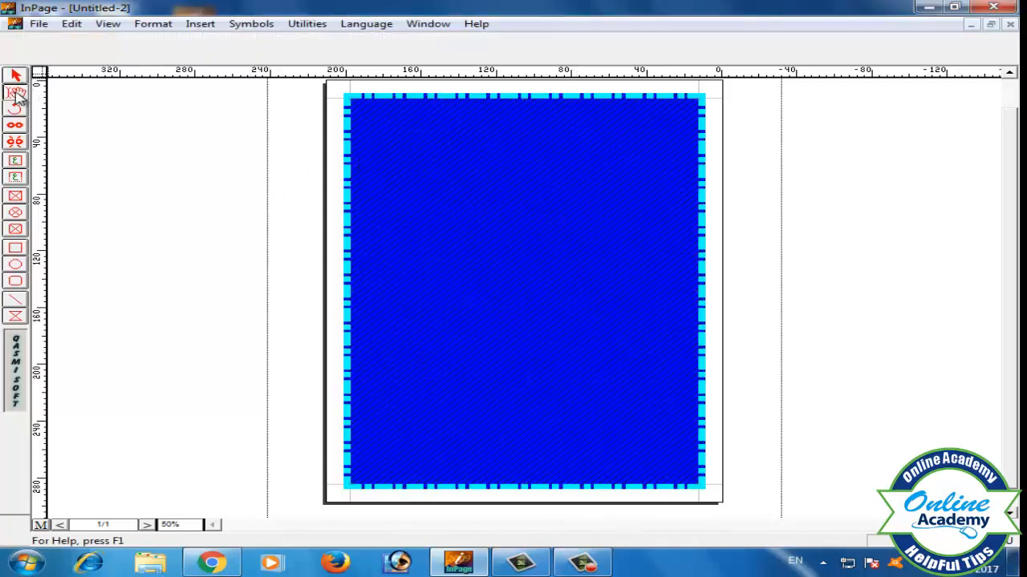
{"action": "left_click", "coordinate": [658, 135]}
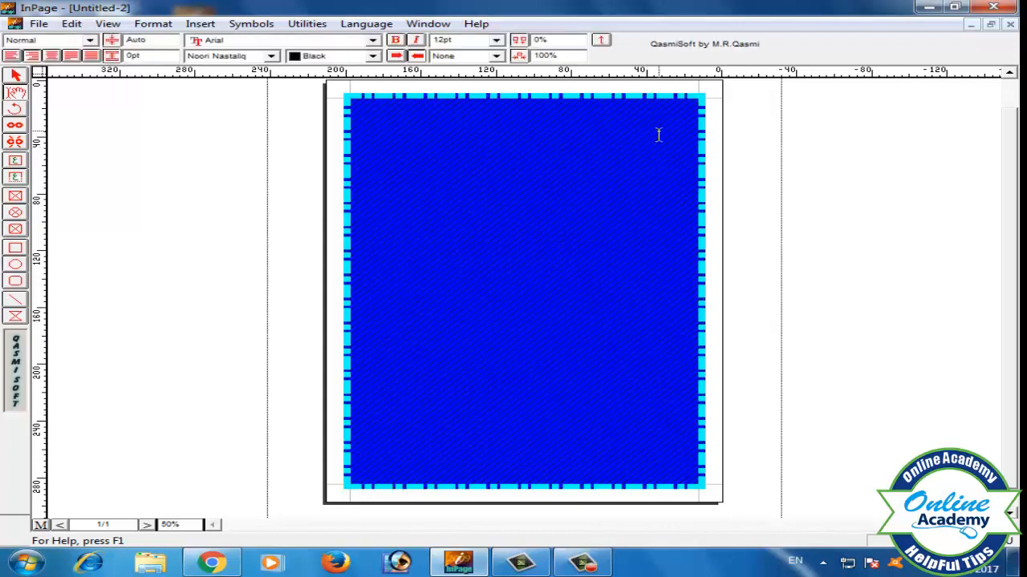
{"action": "left_click", "coordinate": [496, 40]}
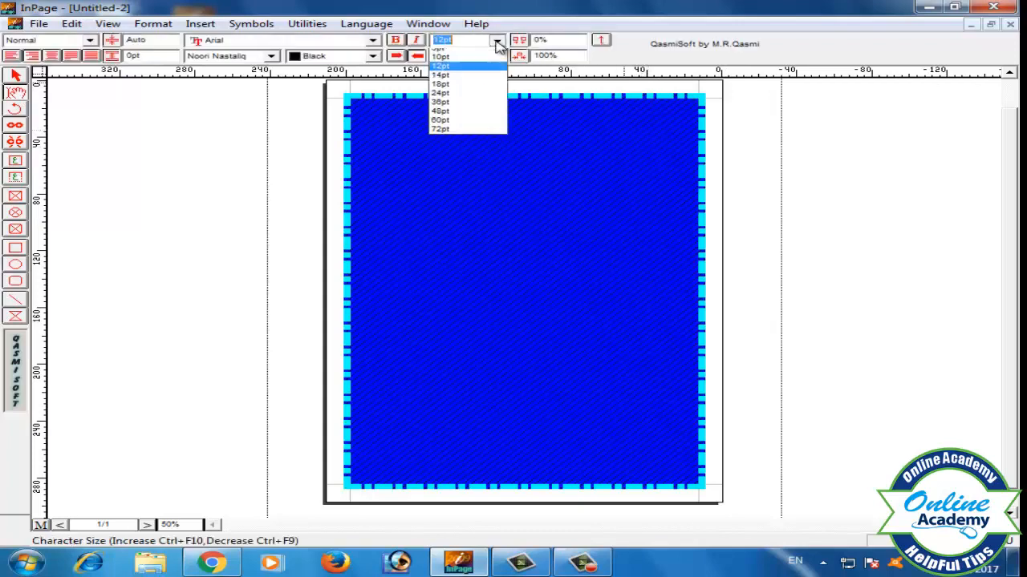
{"action": "left_click", "coordinate": [446, 111]}
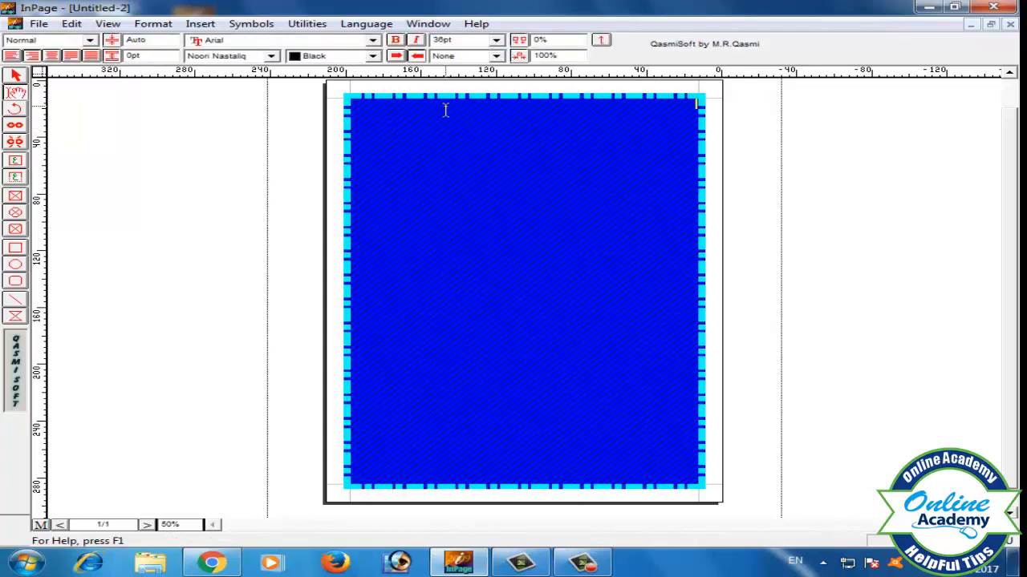
{"action": "left_click", "coordinate": [697, 104]}
{"action": "left_click", "coordinate": [495, 41]}
{"action": "left_click", "coordinate": [458, 119]}
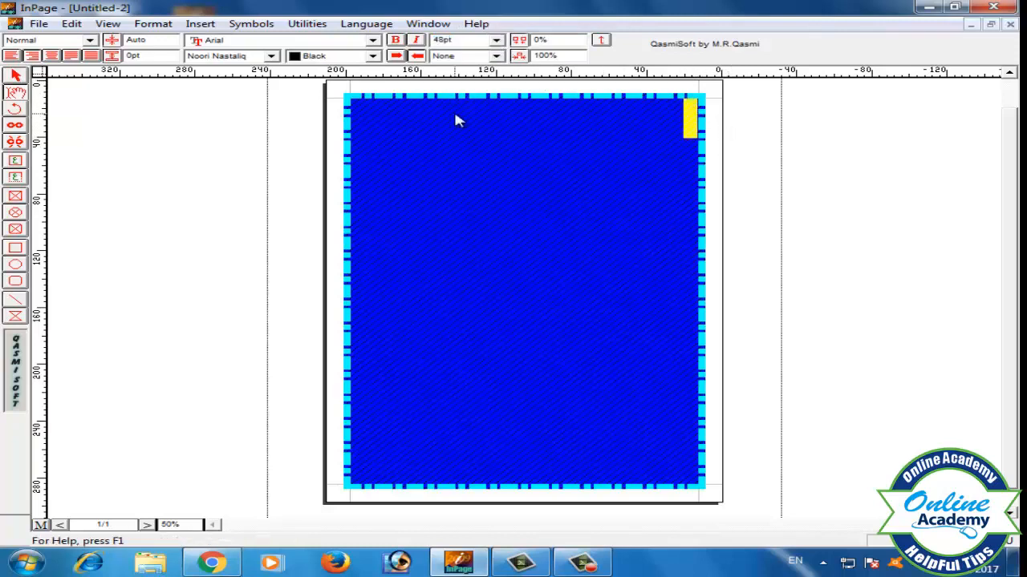
{"action": "type", "text": "بسم"}
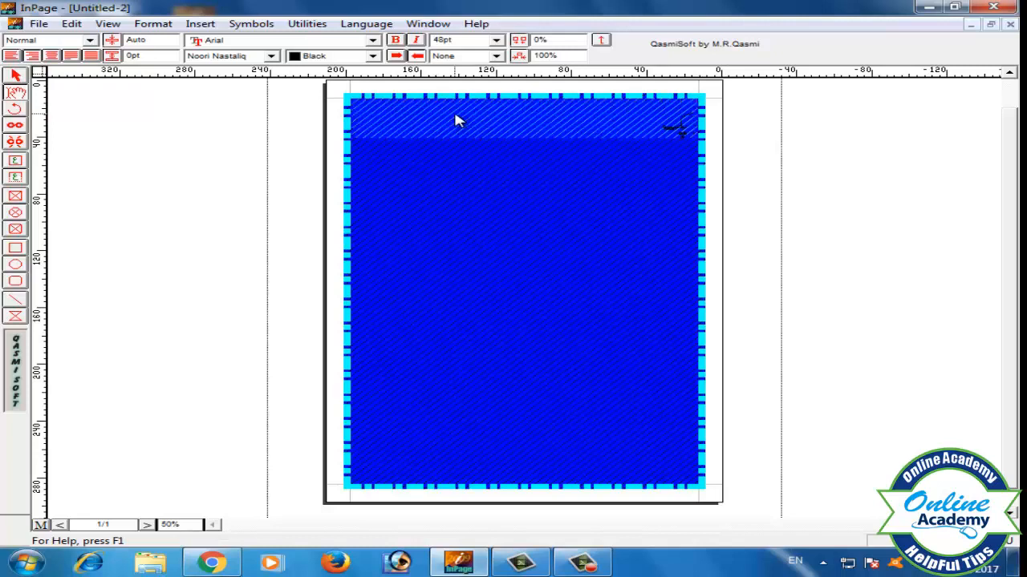
{"action": "type", "text": "اکستان"}
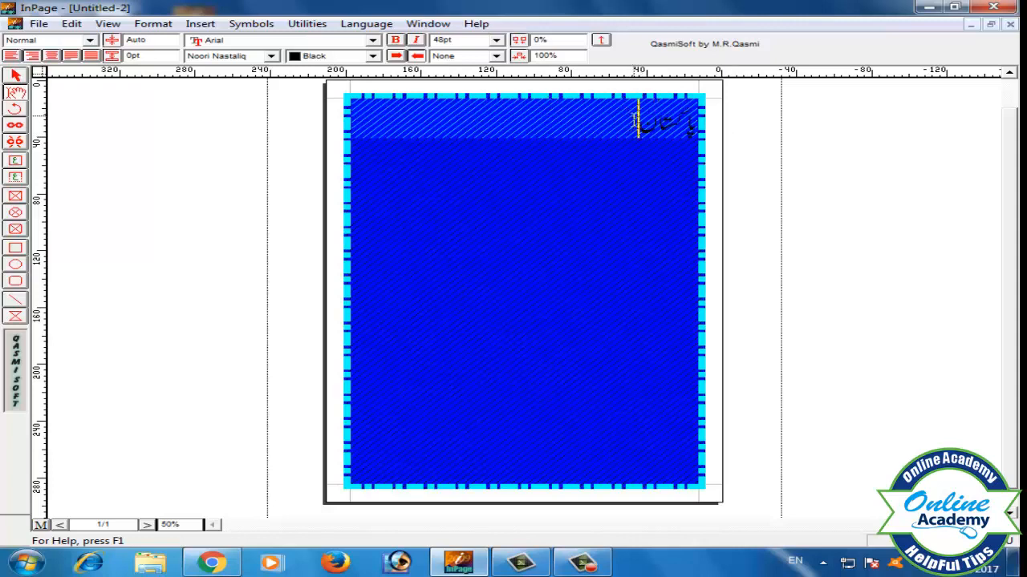
Step: Select the page's text box and set its left inset to 50 mm
{"action": "left_click", "coordinate": [16, 75]}
{"action": "left_click", "coordinate": [562, 135]}
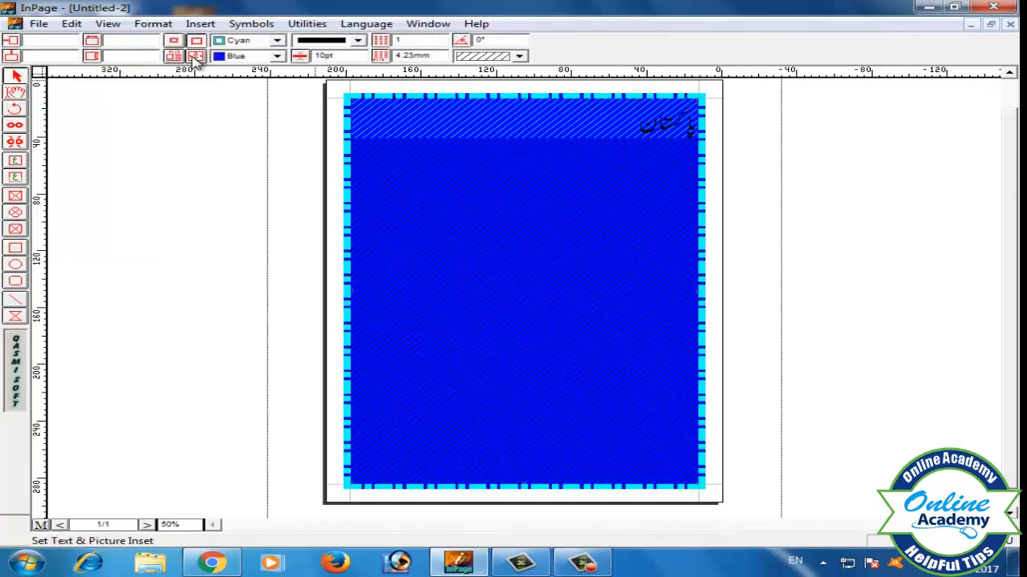
{"action": "left_click", "coordinate": [195, 56]}
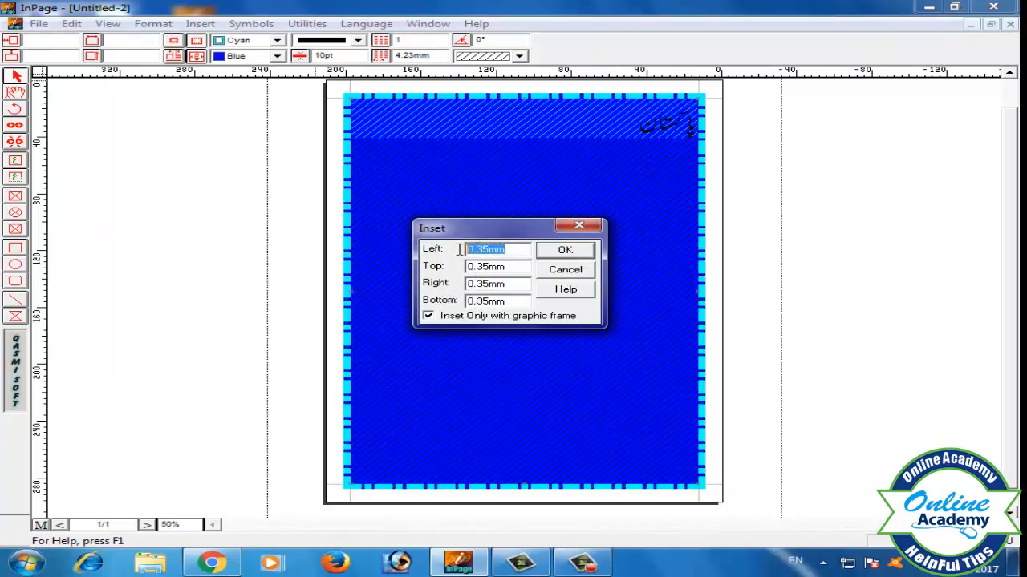
{"action": "type", "text": "50"}
{"action": "key", "text": "Return"}
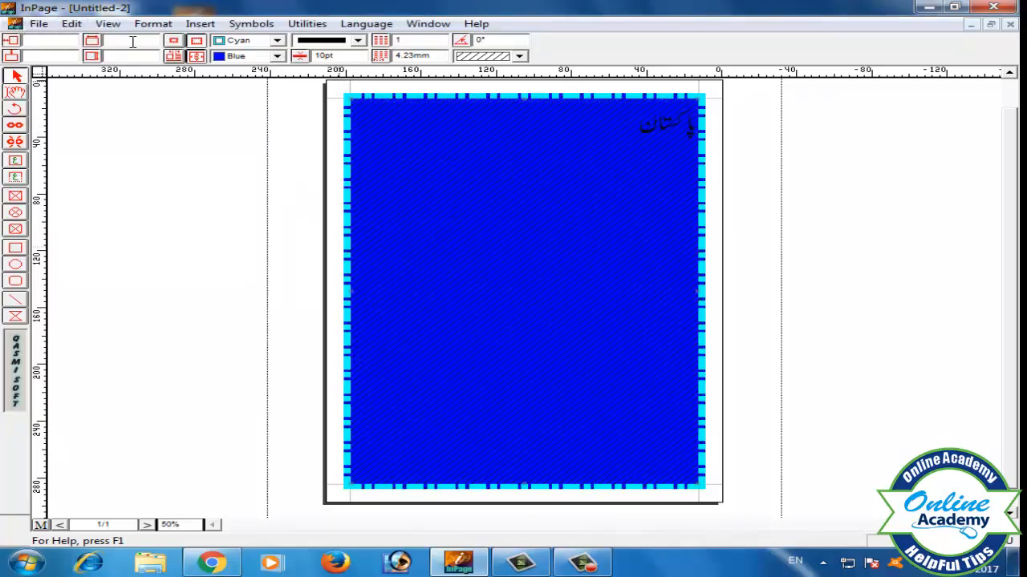
Step: Set the top inset of the selected blue text box to 50 mm
{"action": "left_click", "coordinate": [198, 57]}
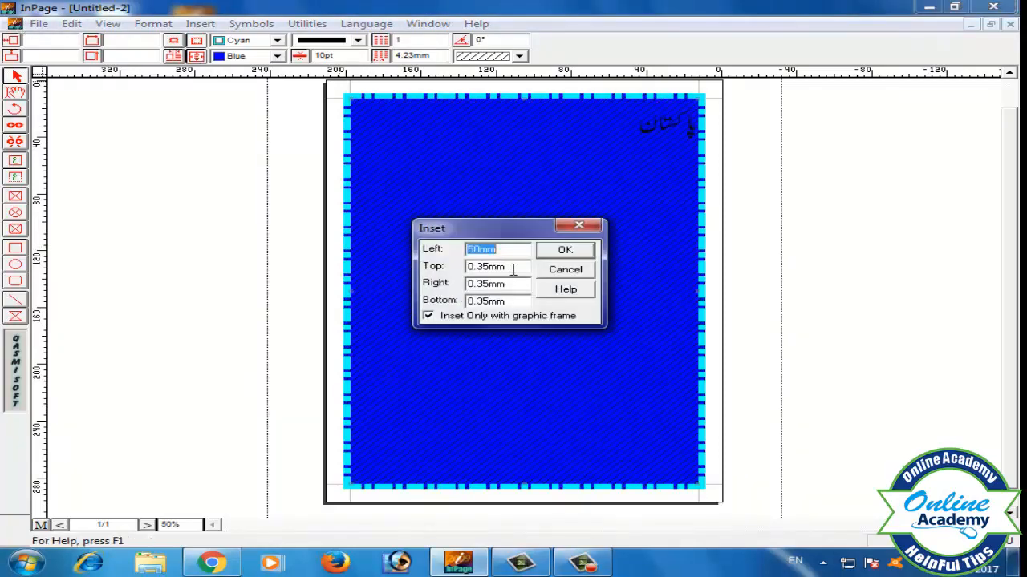
{"action": "left_click_drag", "start_coordinate": [513, 270], "coordinate": [452, 268]}
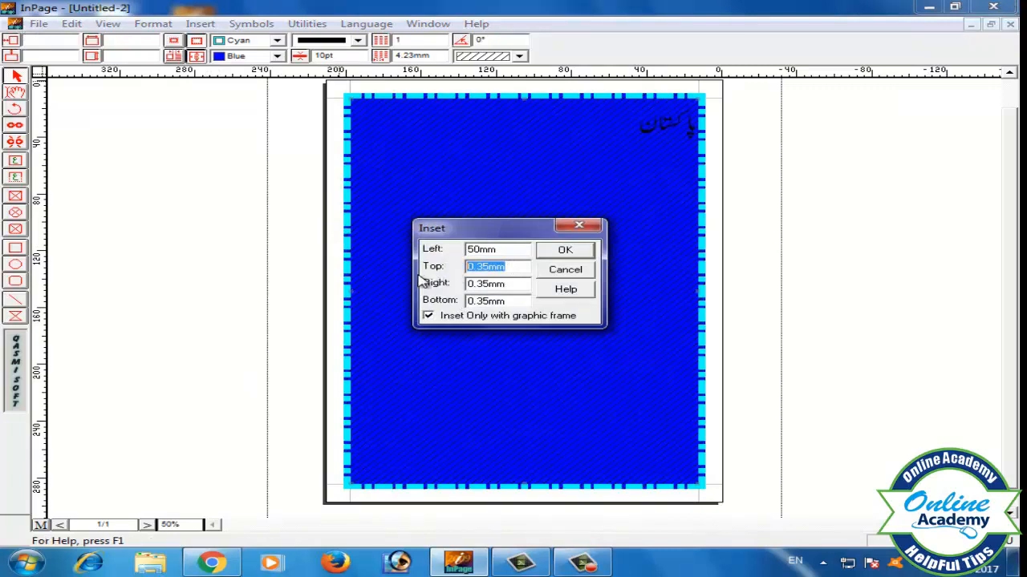
{"action": "type", "text": "50"}
{"action": "key", "text": "Return"}
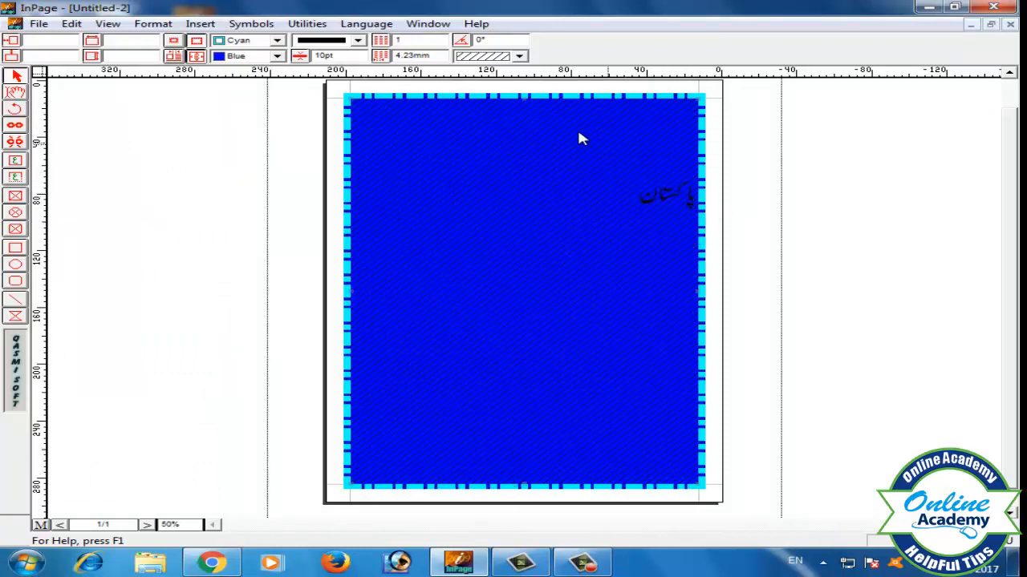
Step: Review the text box's inset values and its text run around offset settings without changing them
{"action": "left_click", "coordinate": [196, 57]}
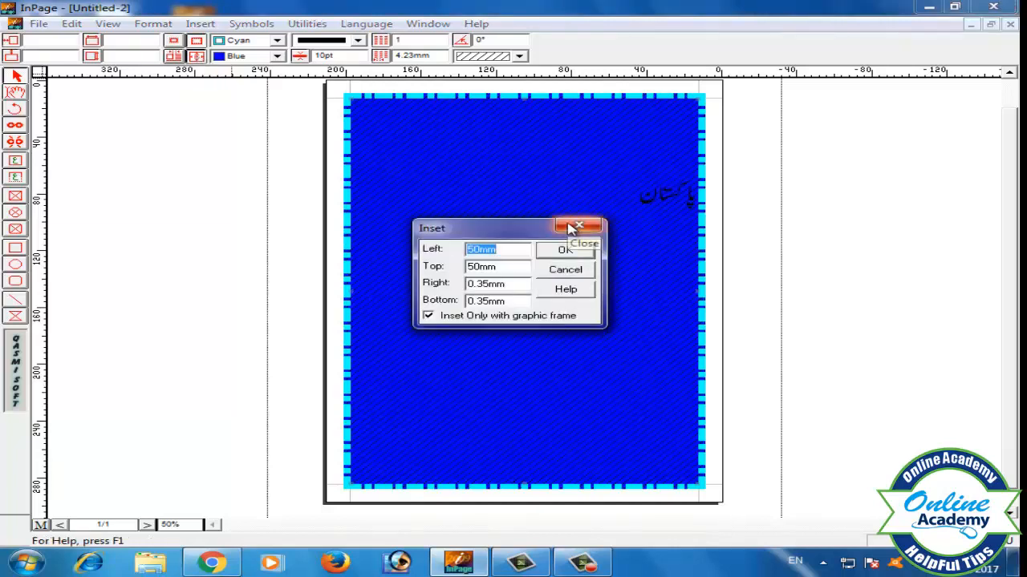
{"action": "left_click", "coordinate": [572, 229]}
{"action": "left_click", "coordinate": [196, 57]}
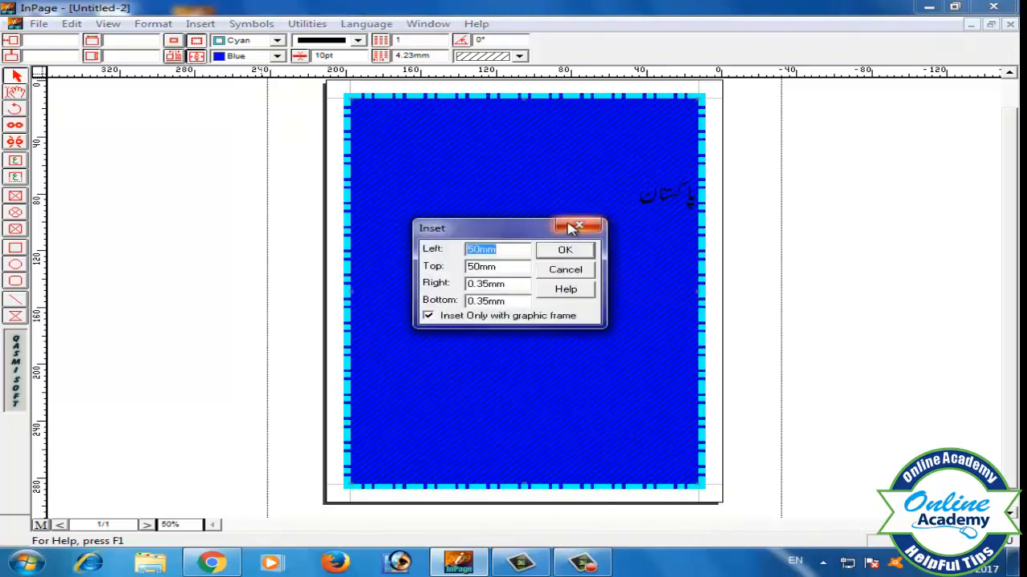
{"action": "left_click", "coordinate": [572, 230]}
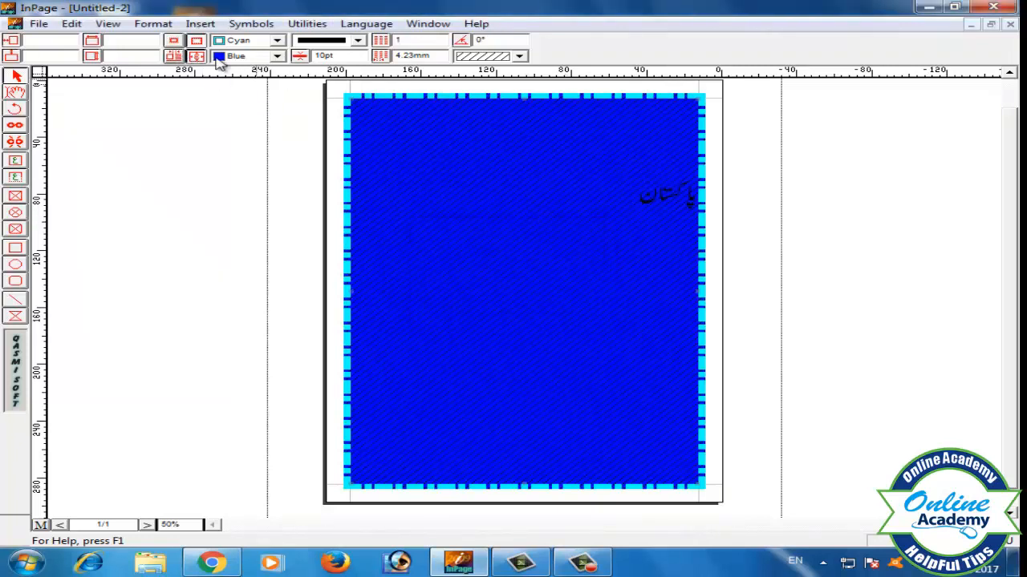
{"action": "left_click", "coordinate": [172, 56]}
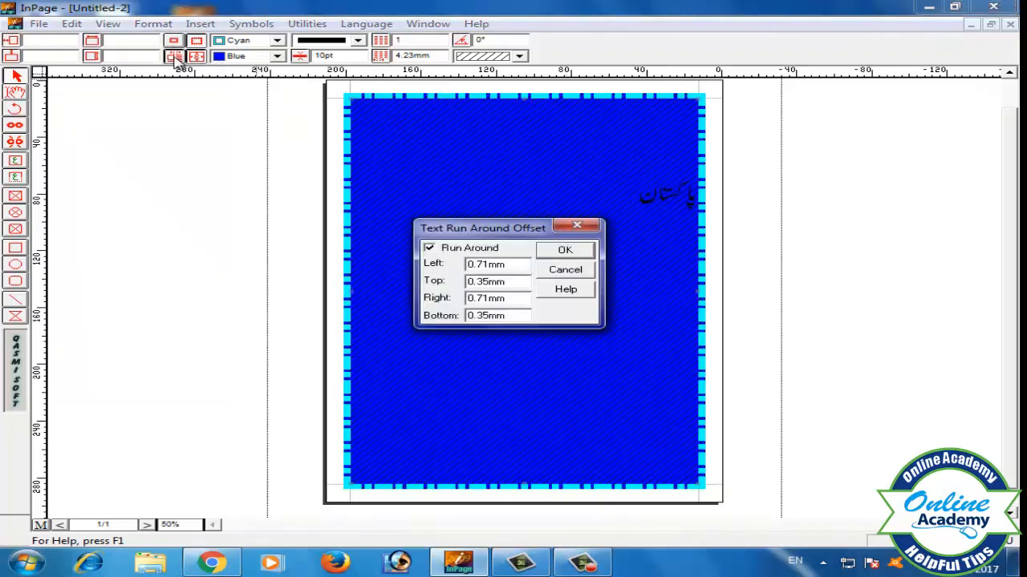
{"action": "left_click", "coordinate": [580, 227]}
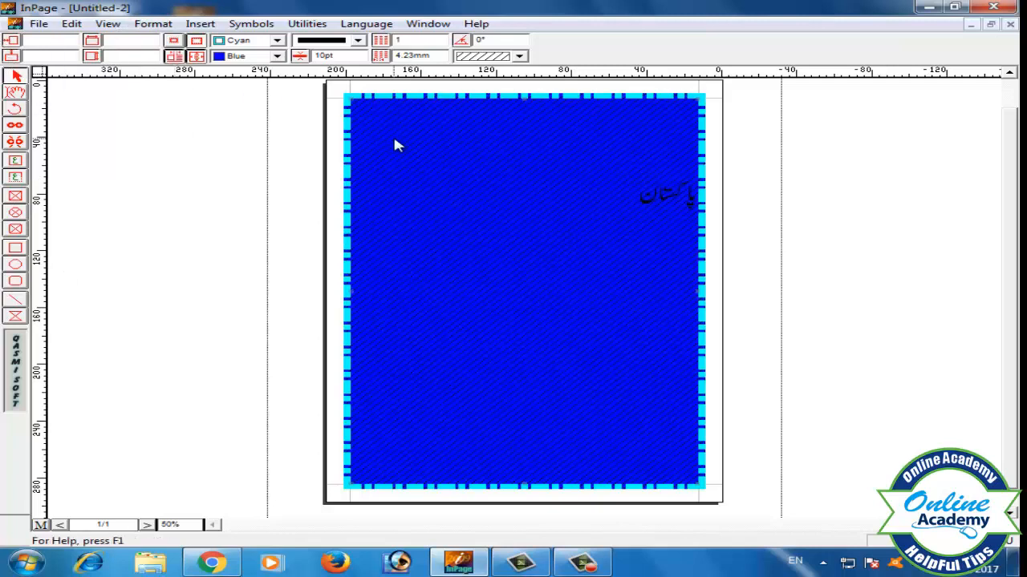
Step: Continue the text after پاکستان in the blue box so it reads پاکستان کا سب سے بڑا شہر کراچی ہے۔
{"action": "left_click", "coordinate": [16, 93]}
{"action": "left_click", "coordinate": [642, 204]}
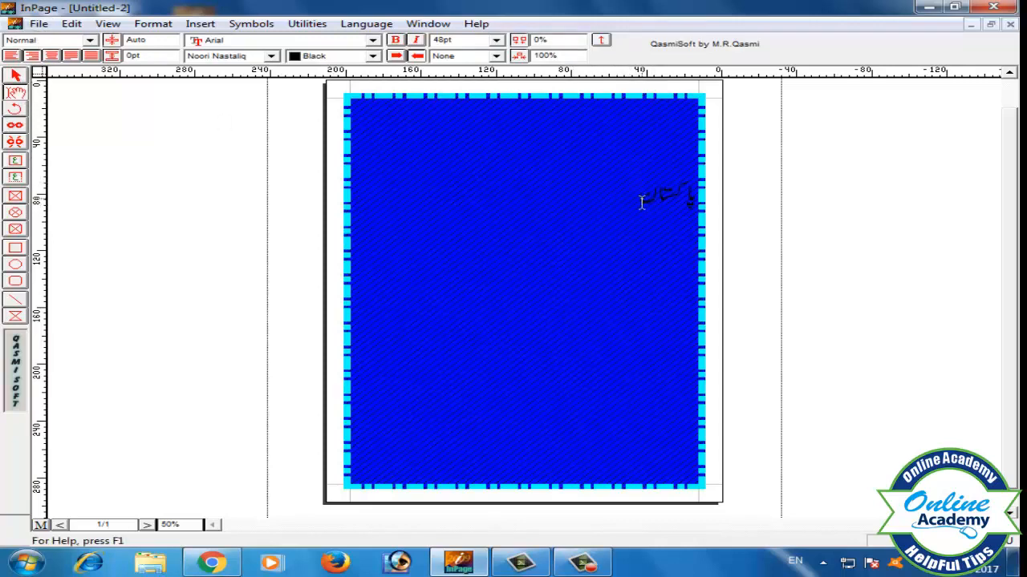
{"action": "type", "text": "زند"}
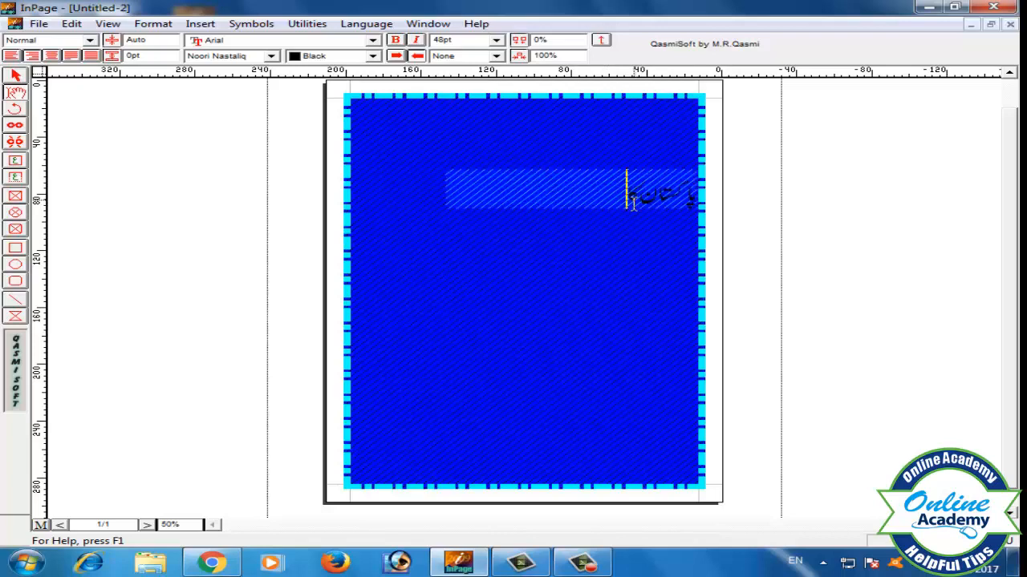
{"action": "type", "text": "ہ"}
{"action": "type", "text": "سے"}
{"action": "key", "text": "BackSpace"}
{"action": "type", "text": "ے بڑا"}
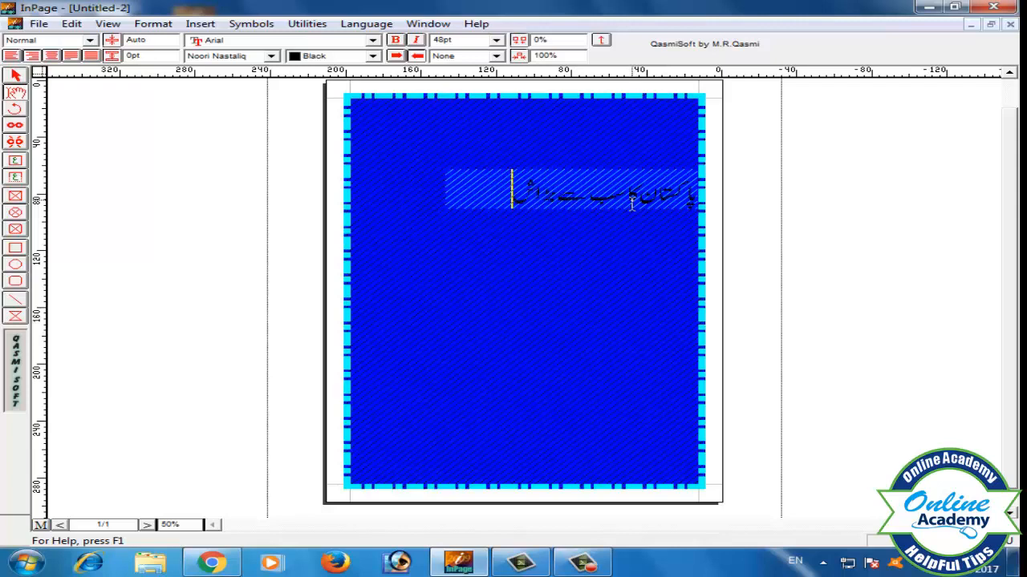
{"action": "type", "text": " شہر کراچی"}
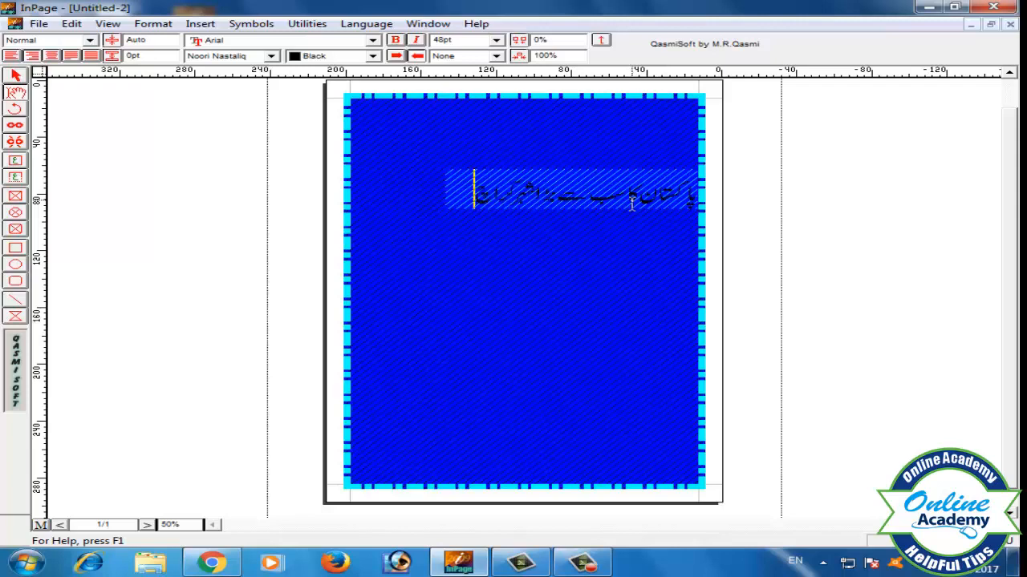
{"action": "type", "text": " ہے۔"}
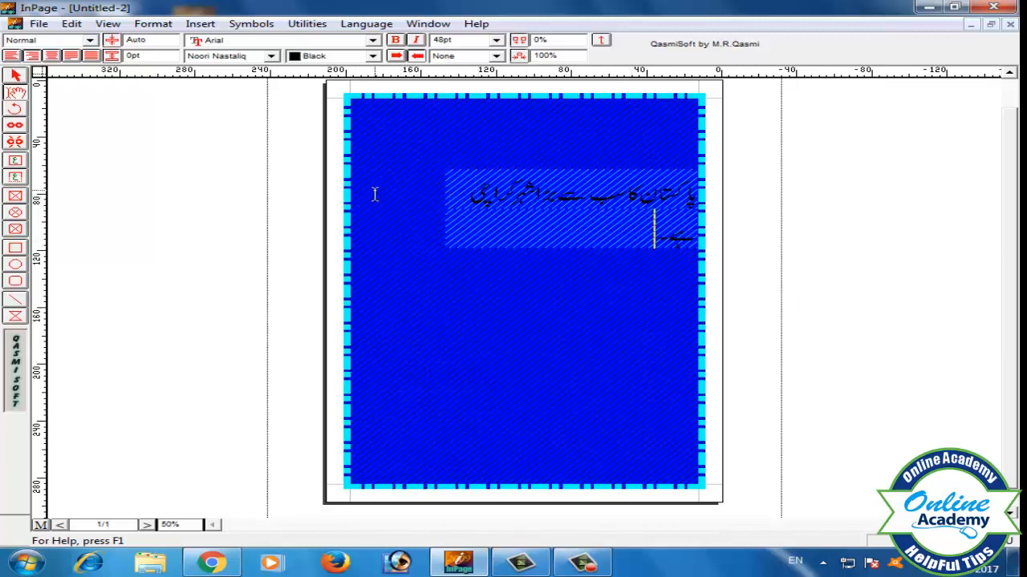
Step: Compare the options for the text box selected as an object with those for editing its text, ending with the cursor after کراچی
{"action": "left_click", "coordinate": [14, 76]}
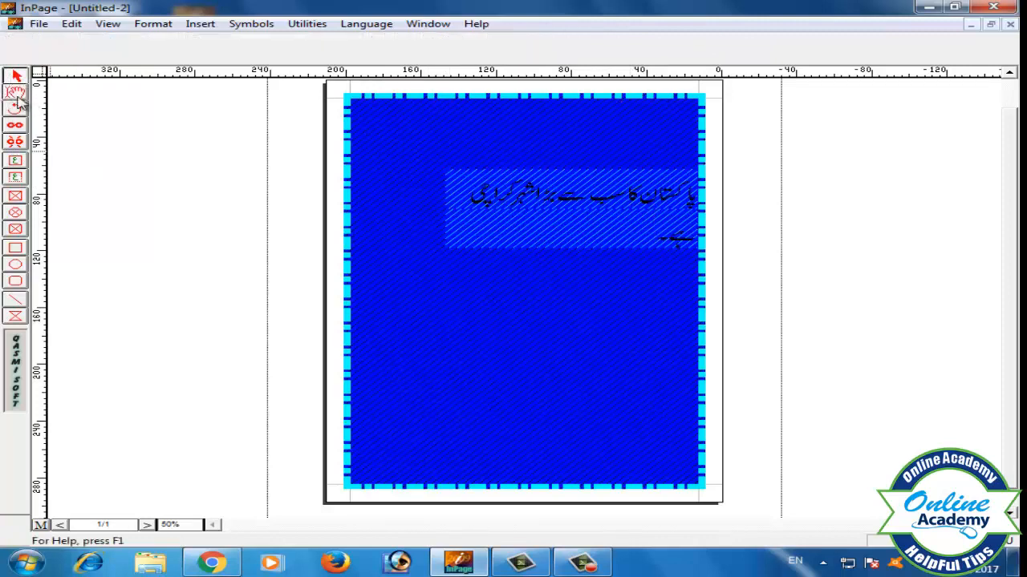
{"action": "left_click", "coordinate": [15, 93]}
{"action": "left_click", "coordinate": [460, 188]}
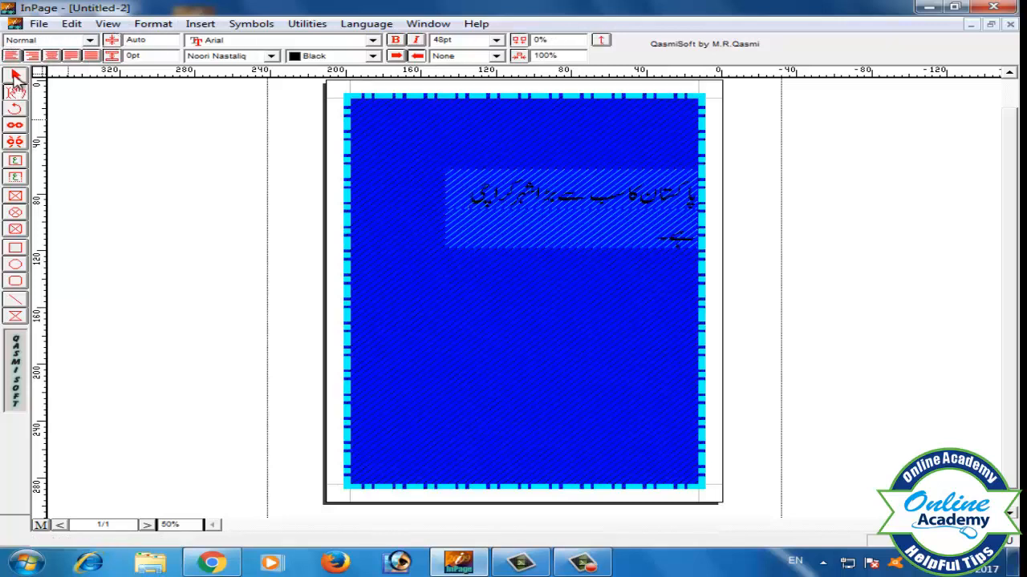
{"action": "left_click", "coordinate": [16, 77]}
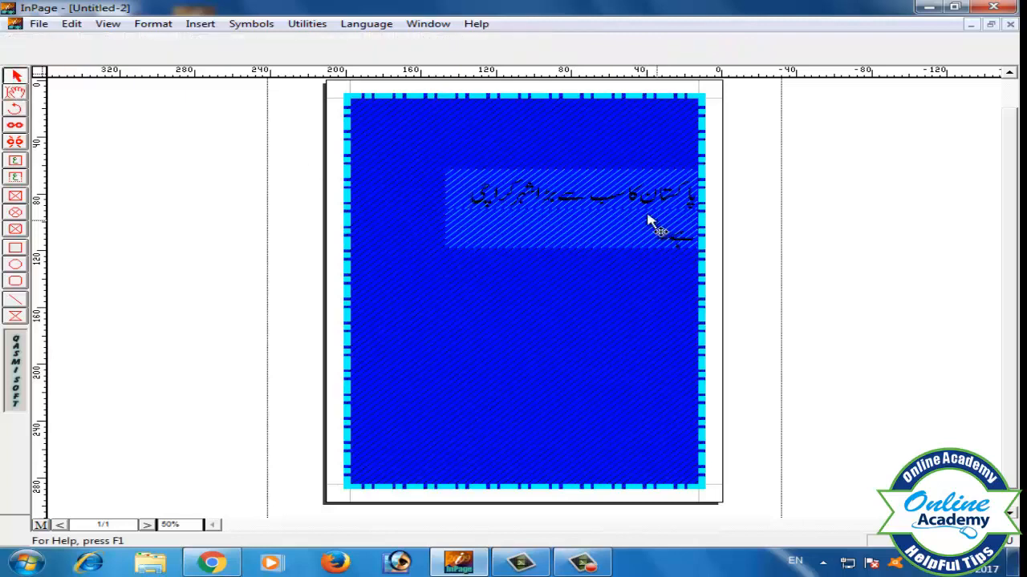
{"action": "left_click", "coordinate": [484, 135]}
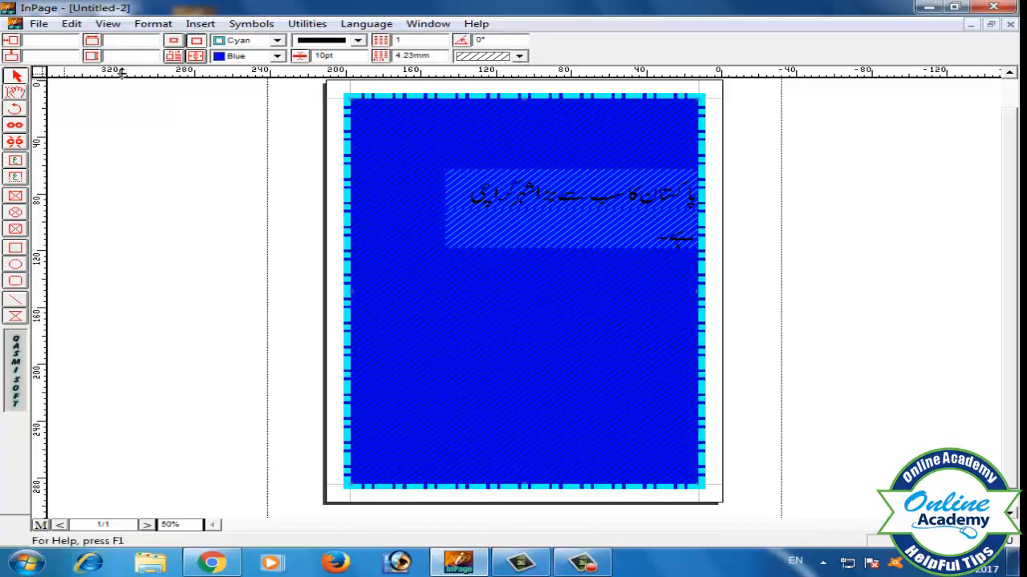
{"action": "left_click", "coordinate": [15, 93]}
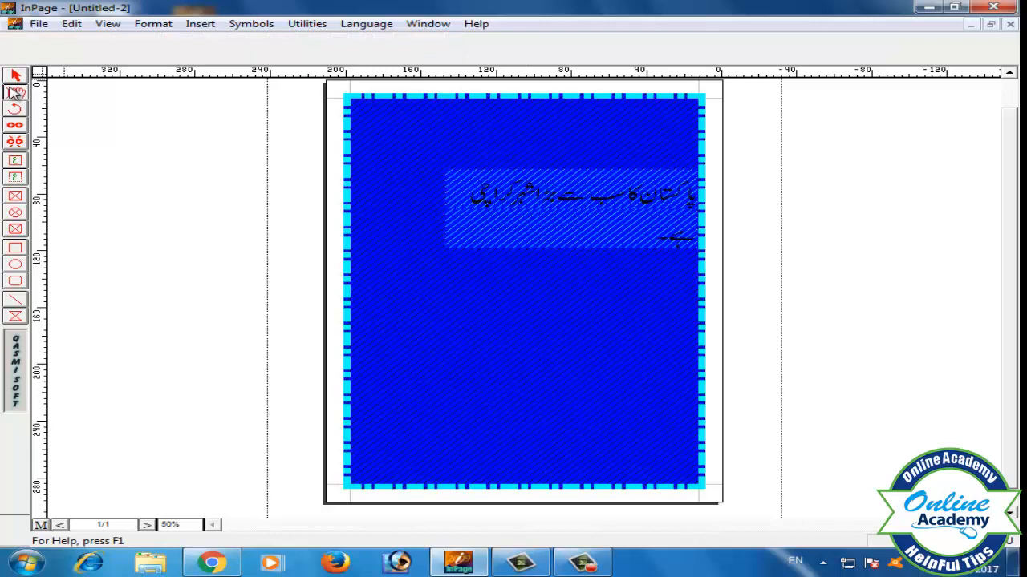
{"action": "left_click", "coordinate": [474, 135]}
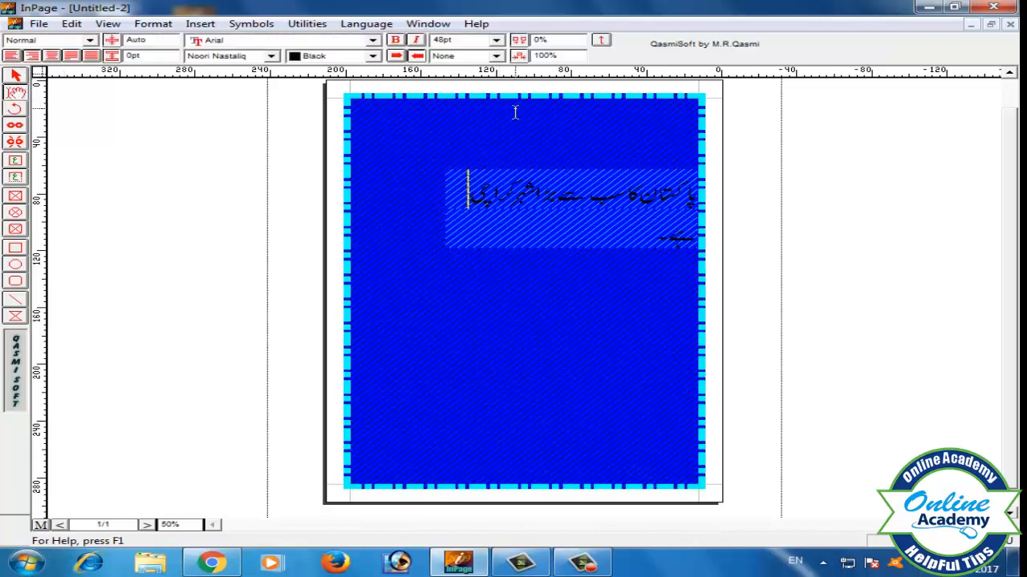